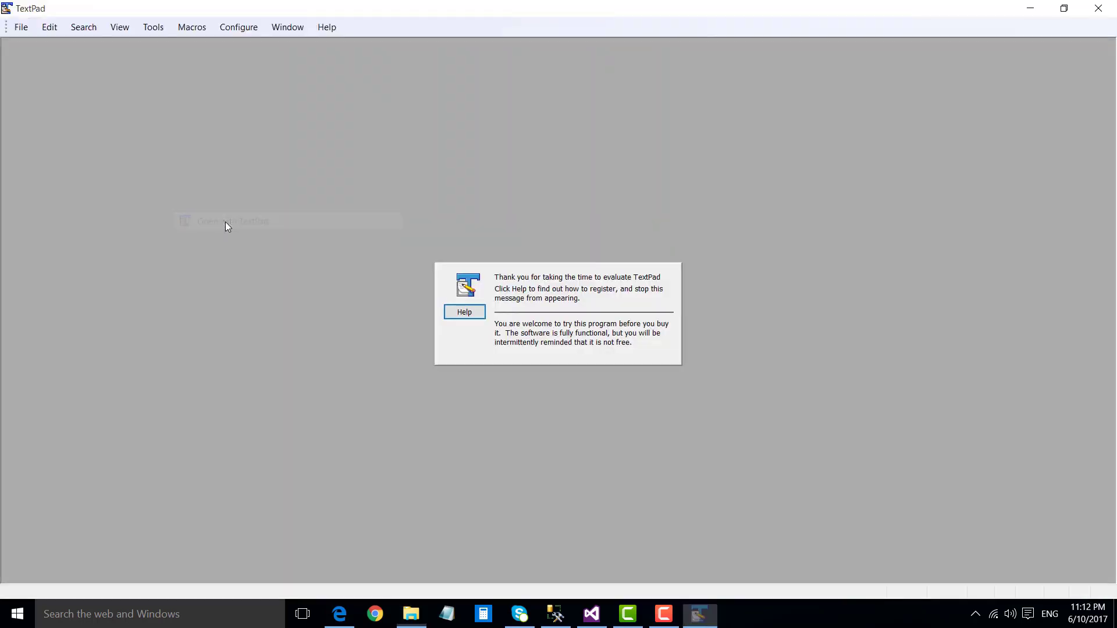
# Examine the first_name and last_name columns and sample name values in TestData_1.CSV, and close the file viewer
pyautogui.moveTo(33, 81); pyautogui.dragTo(143, 81)
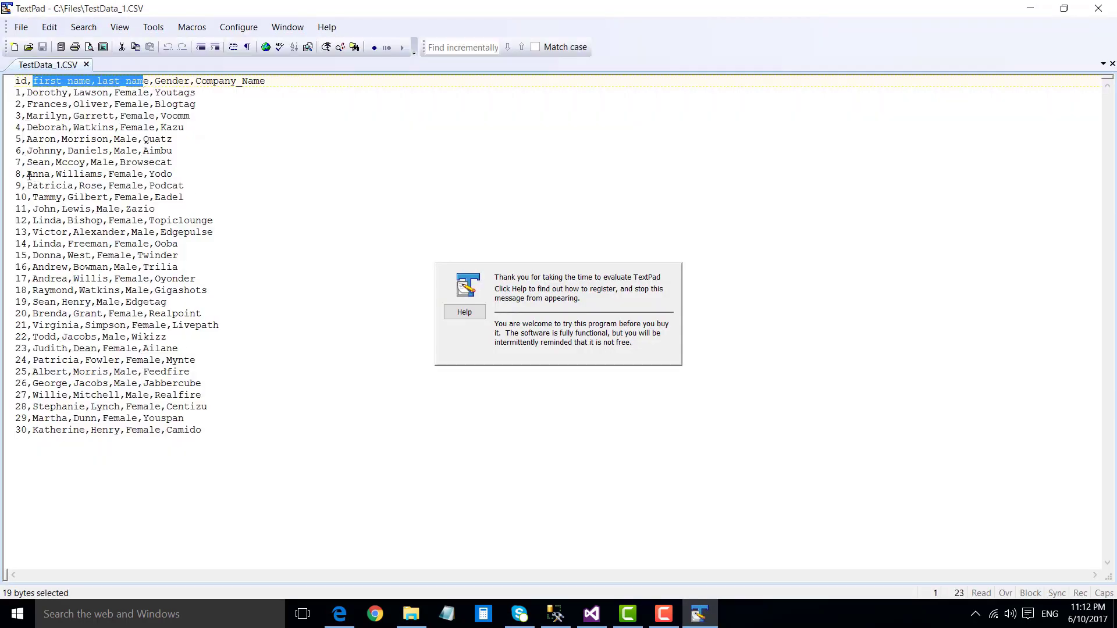
pyautogui.moveTo(29, 175); pyautogui.dragTo(103, 174)
pyautogui.click(103, 175)
pyautogui.moveTo(28, 175); pyautogui.dragTo(100, 173)
pyautogui.click(49, 174)
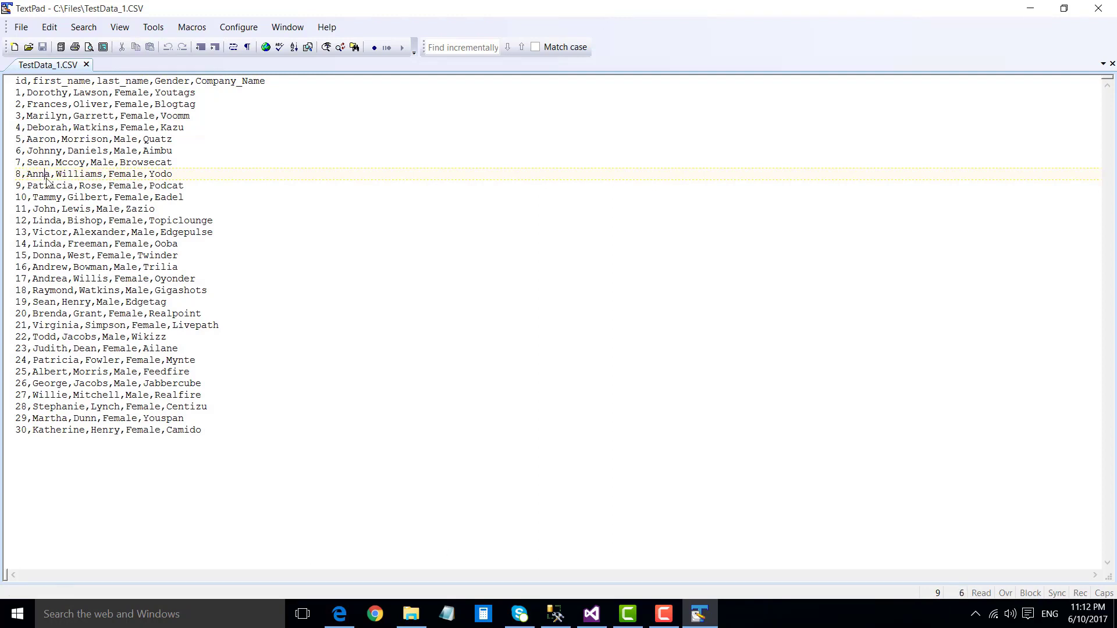
pyautogui.moveTo(29, 174); pyautogui.dragTo(104, 175)
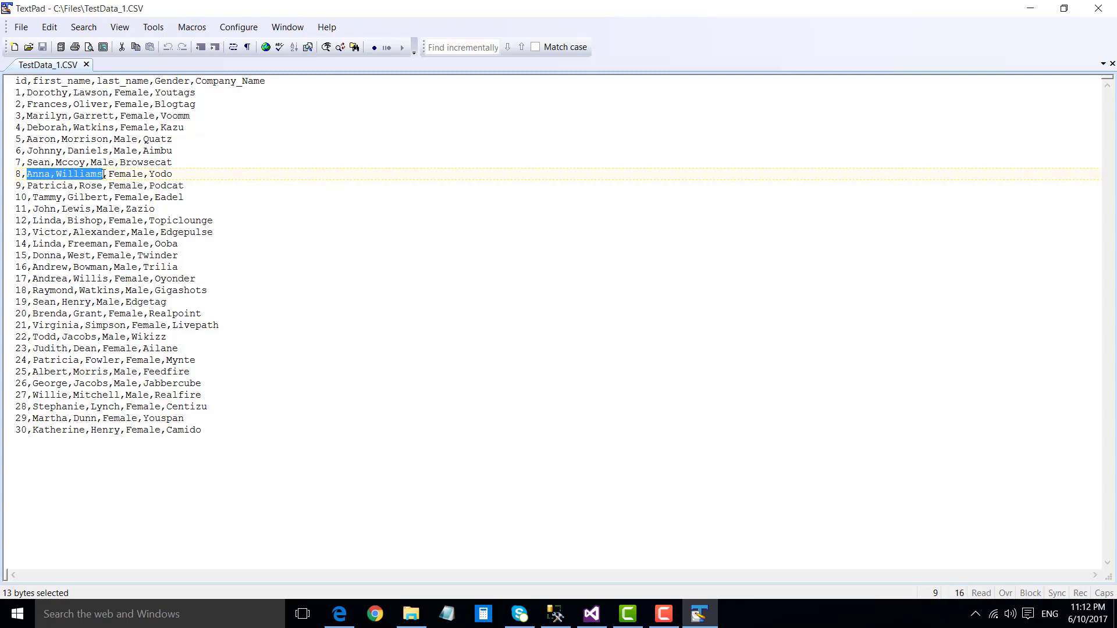
pyautogui.click(104, 175)
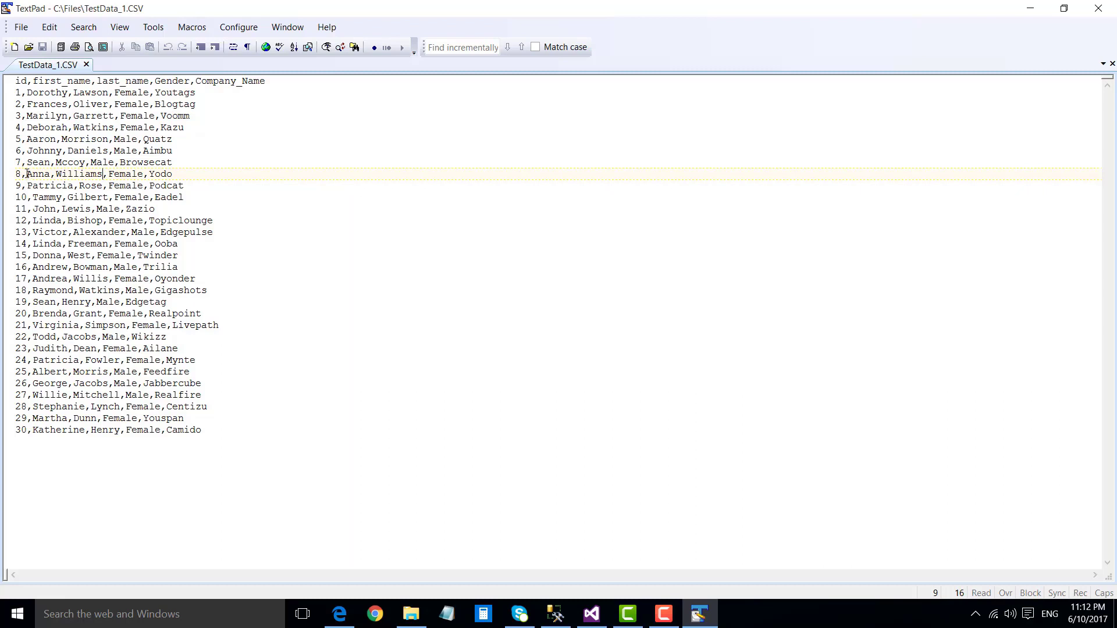
pyautogui.moveTo(27, 174); pyautogui.dragTo(96, 174)
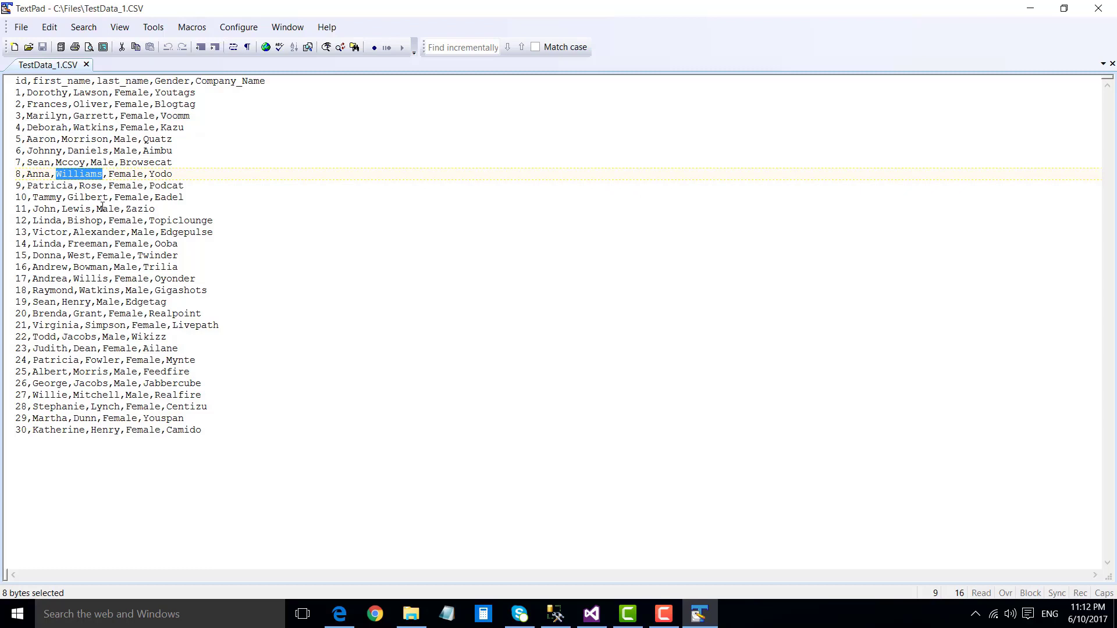
pyautogui.click(102, 208)
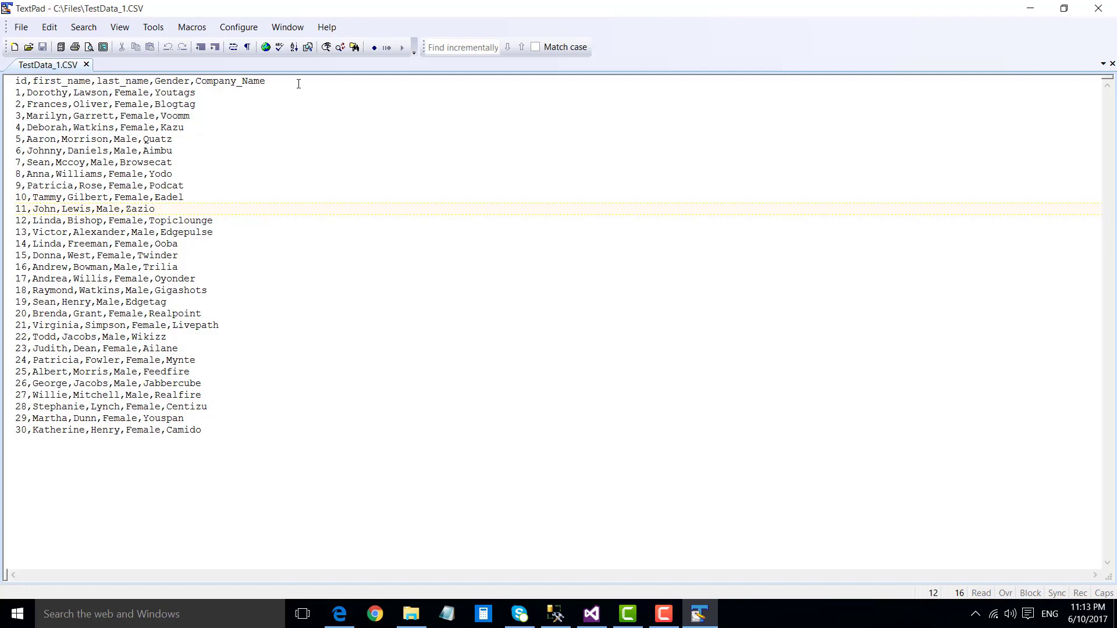
pyautogui.click(1098, 9)
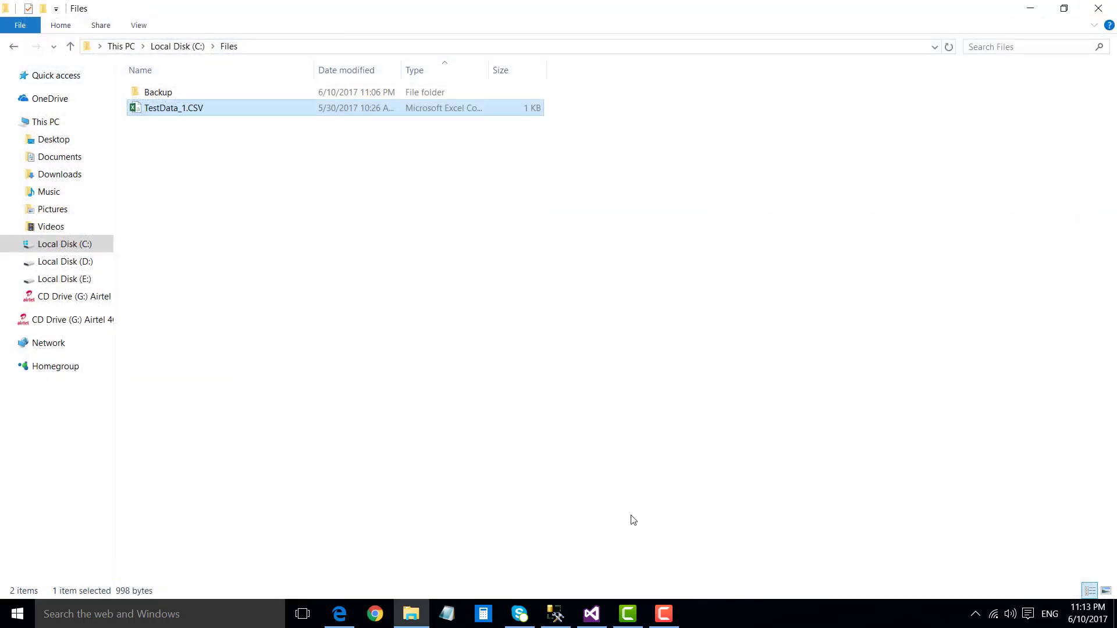
# Switch to Visual Studio and add a Data Flow Task to the package's control flow
pyautogui.click(604, 616)
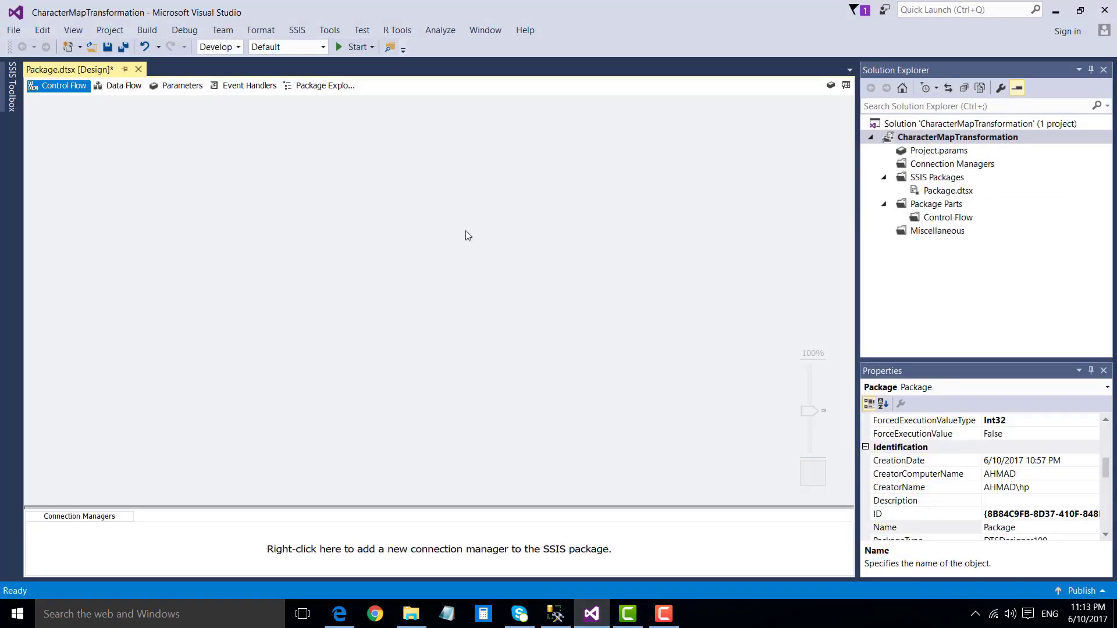
pyautogui.click(13, 104)
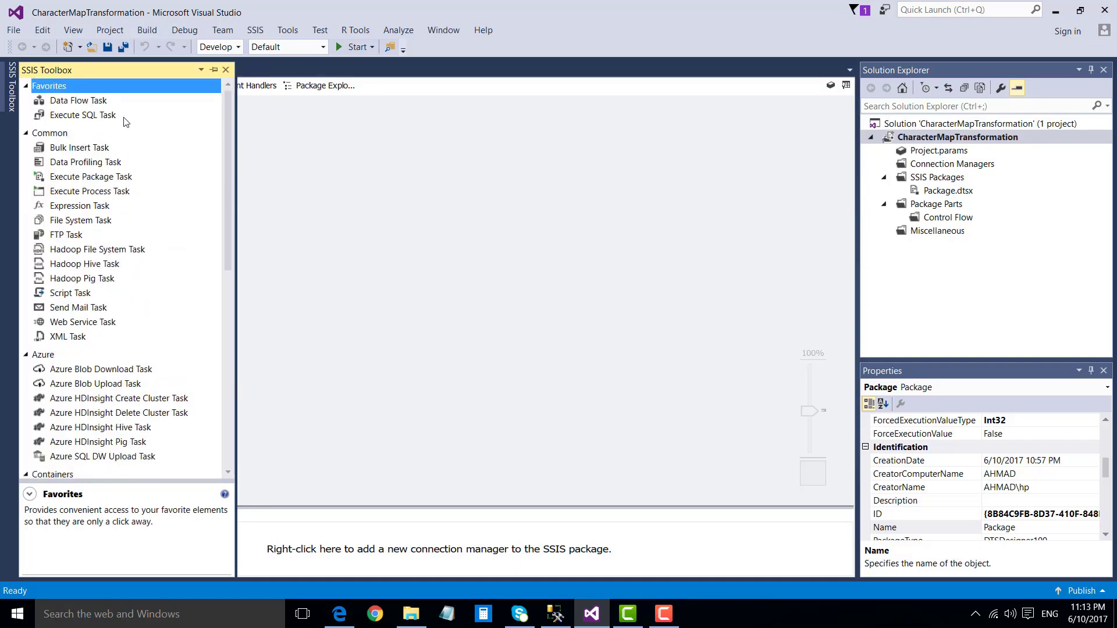
pyautogui.click(104, 105)
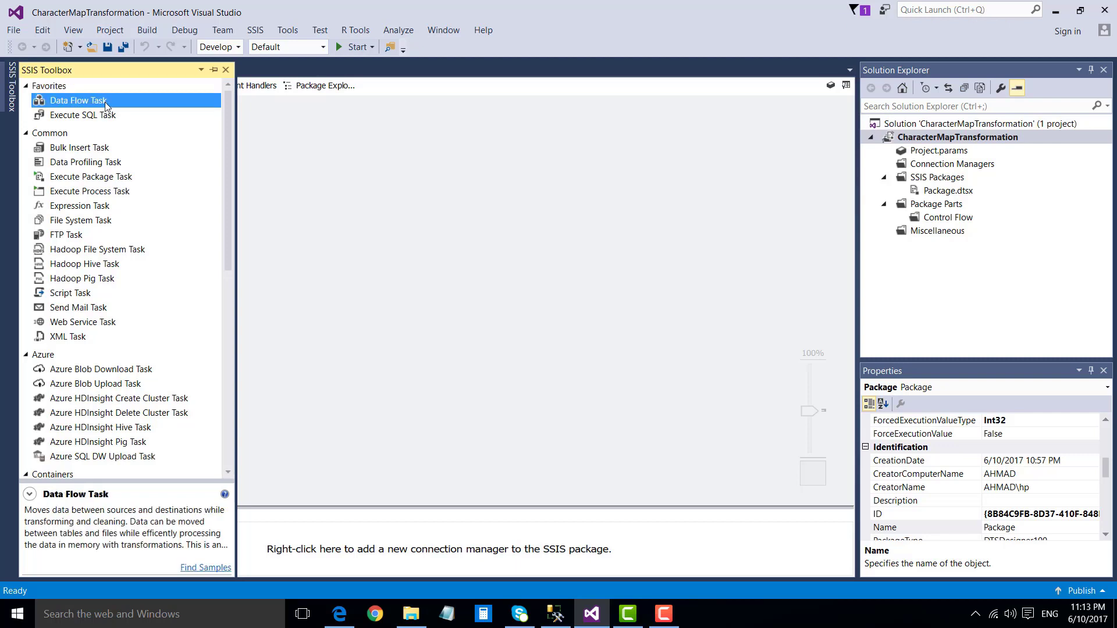
pyautogui.moveTo(105, 105); pyautogui.dragTo(343, 176)
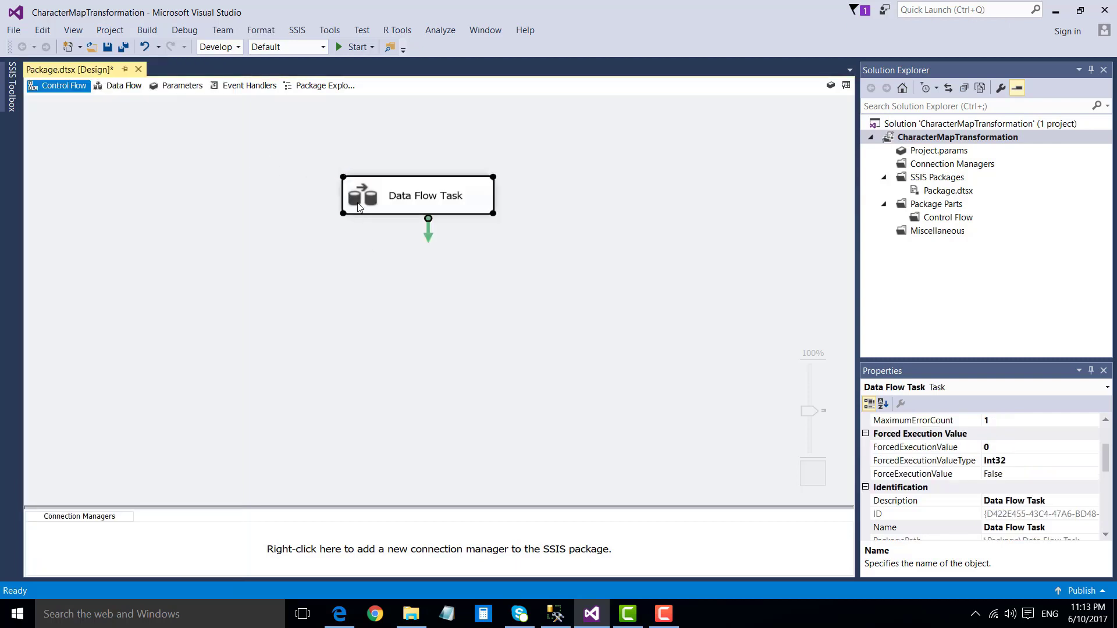
# Open the Data Flow Task and add a Flat File Source to its data flow
pyautogui.doubleClick(358, 207)
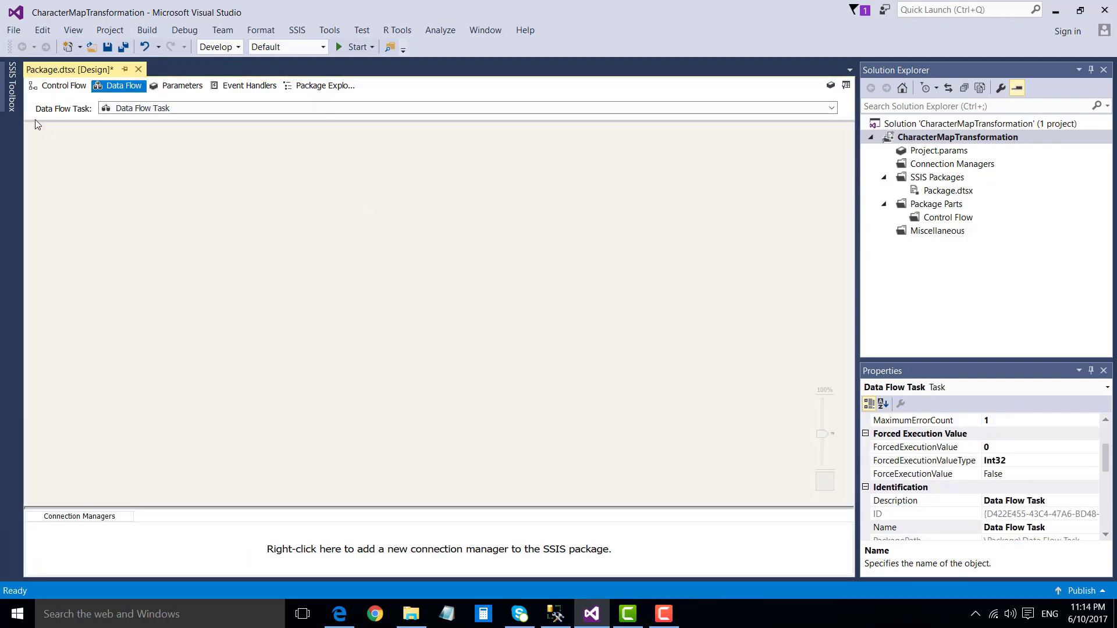
pyautogui.click(13, 79)
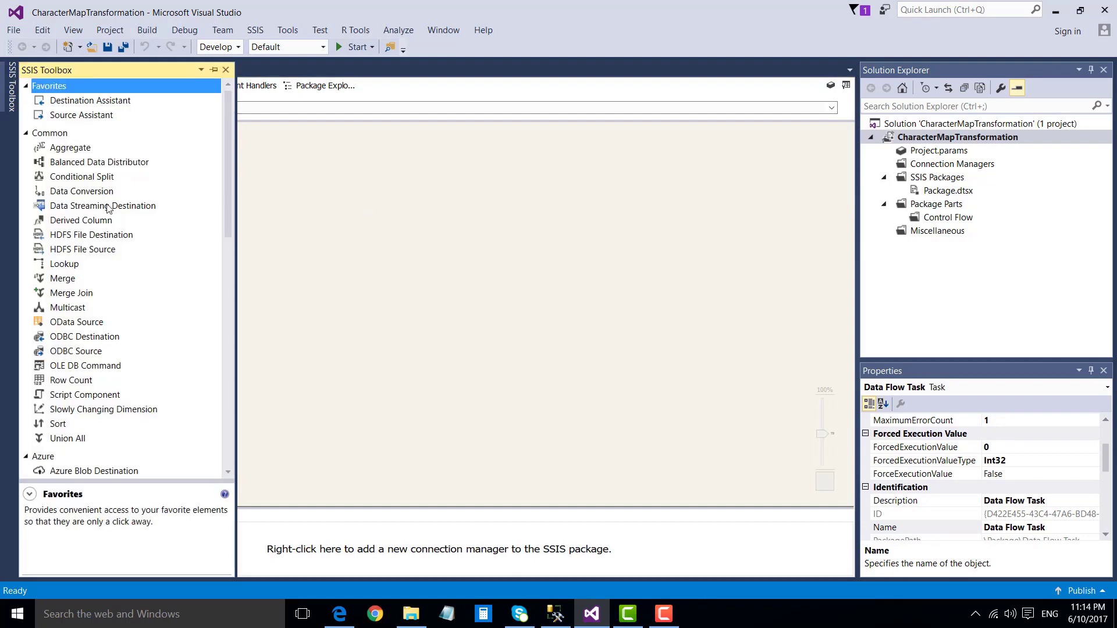
pyautogui.scroll(-14, 105, 207)
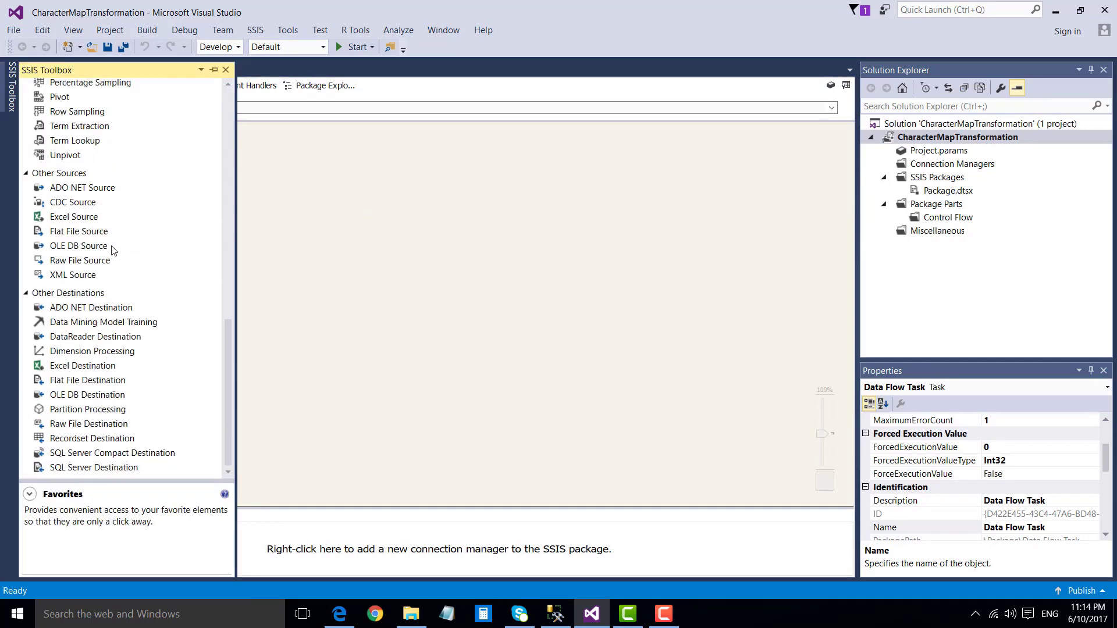
pyautogui.moveTo(97, 233); pyautogui.dragTo(363, 176)
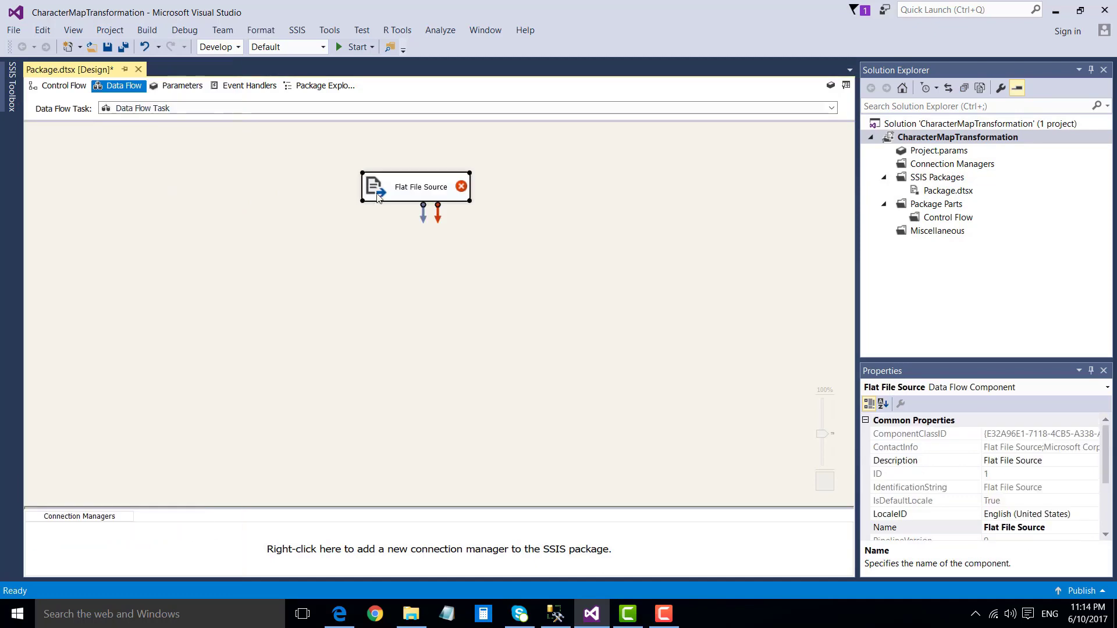
# Create a new flat file connection manager for the Flat File Source, using the CSV file C:\Files\TestData_1.CSV
pyautogui.doubleClick(378, 196)
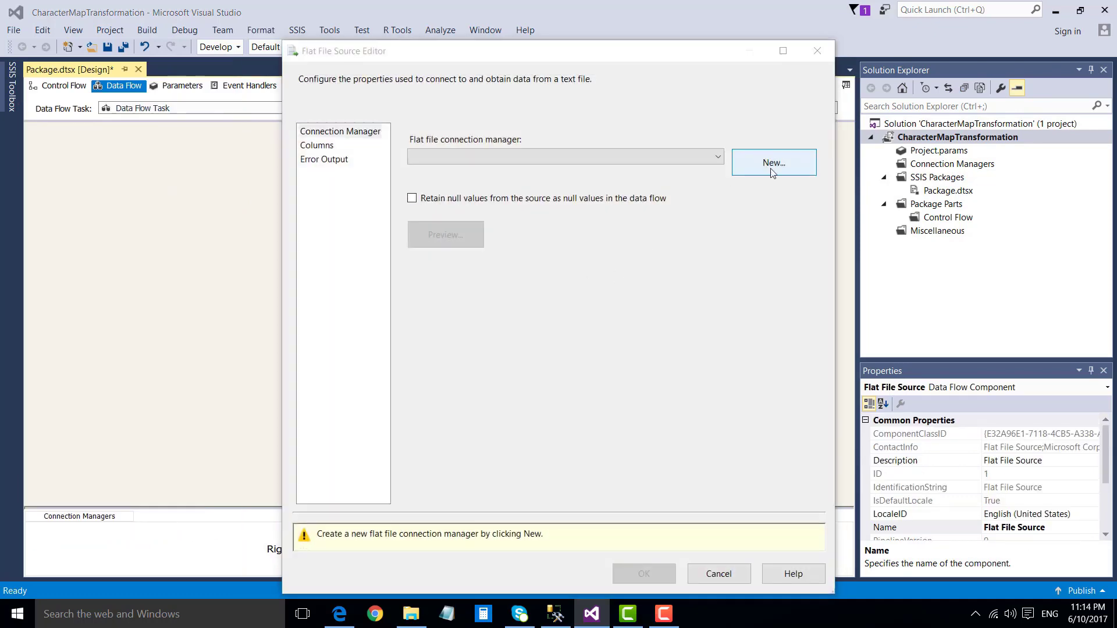
pyautogui.click(760, 159)
pyautogui.click(746, 226)
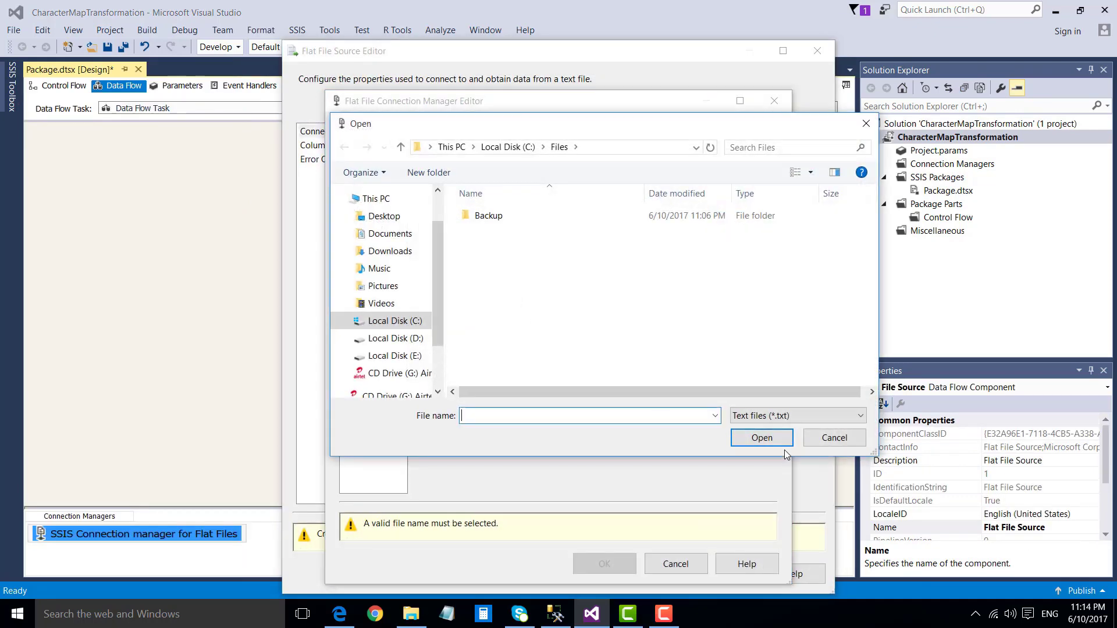
pyautogui.click(780, 416)
pyautogui.click(762, 447)
pyautogui.click(499, 231)
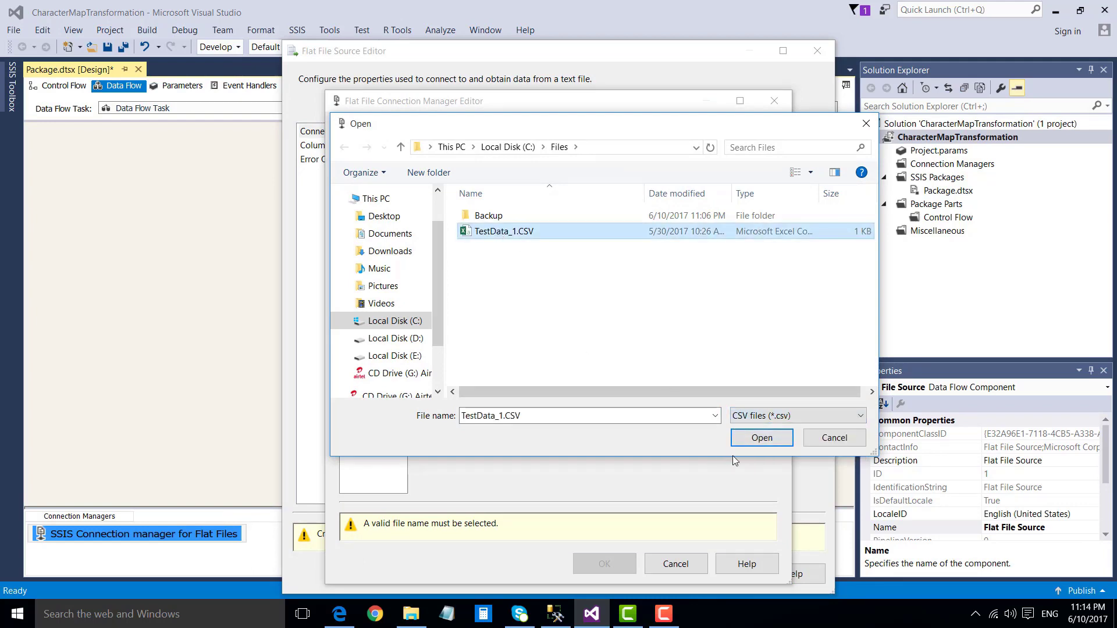
pyautogui.click(759, 437)
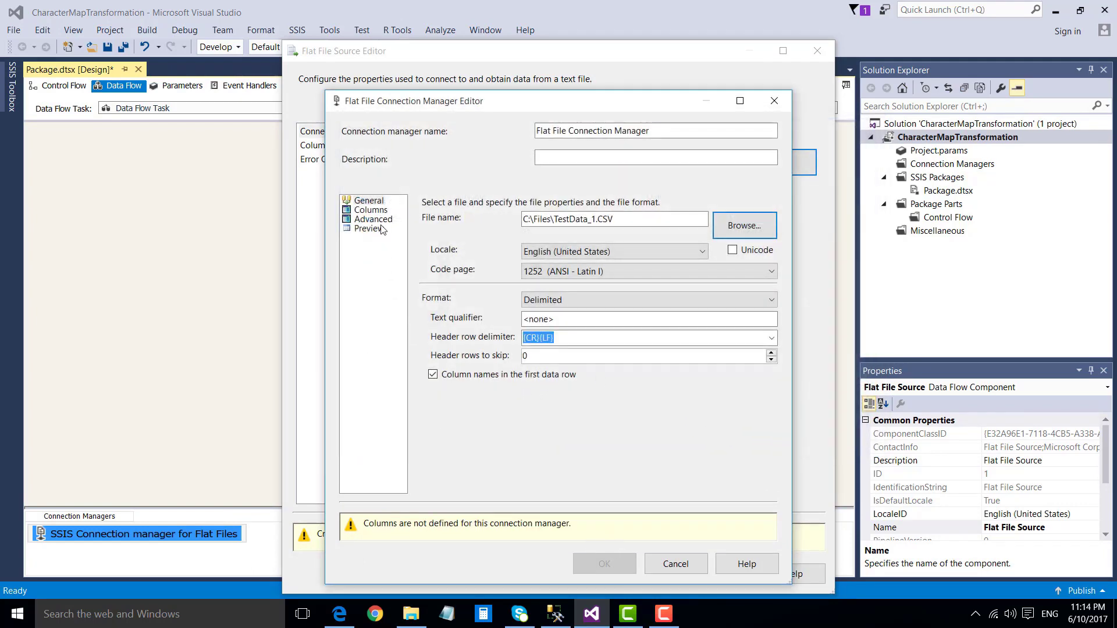
# Preview the file's rows and columns, and confirm the connection manager and the Flat File Source settings
pyautogui.click(363, 228)
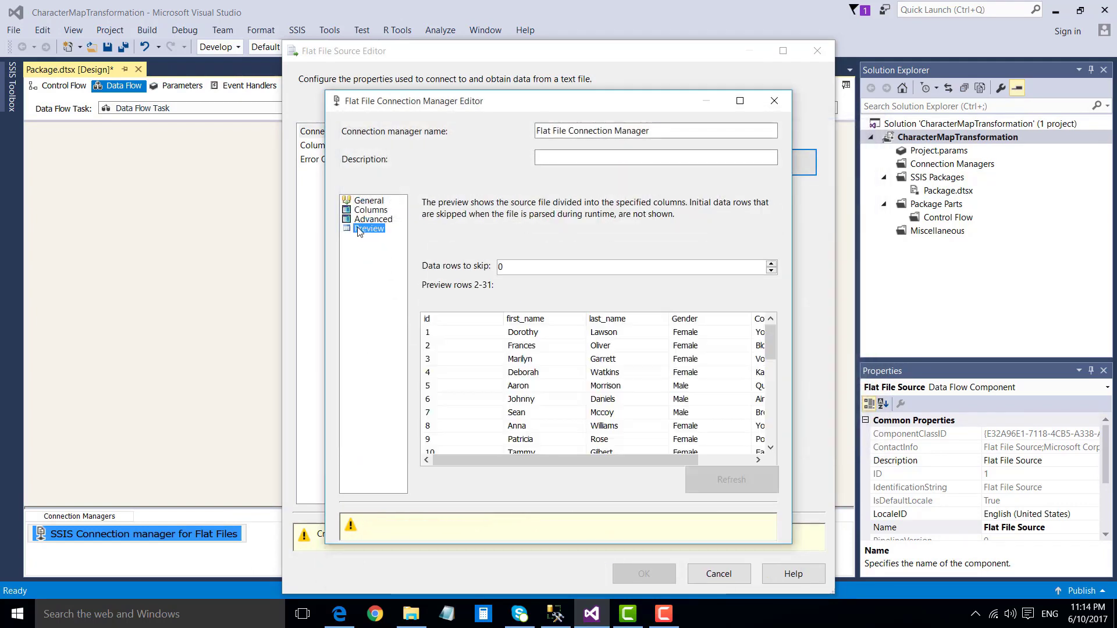
pyautogui.click(558, 459)
pyautogui.moveTo(616, 457); pyautogui.dragTo(732, 457)
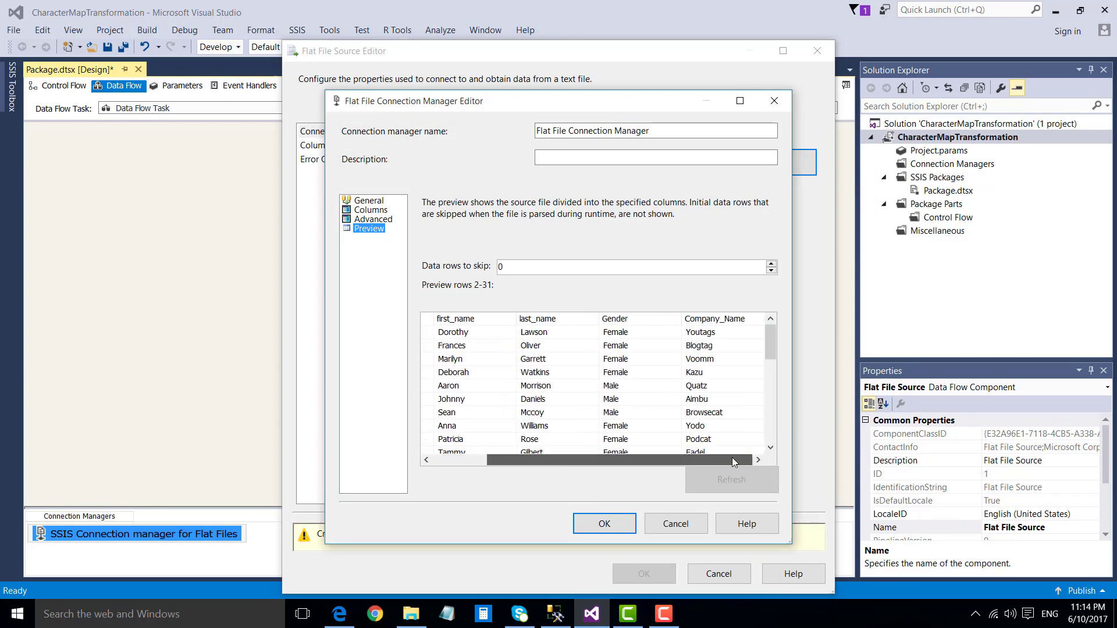
pyautogui.click(607, 525)
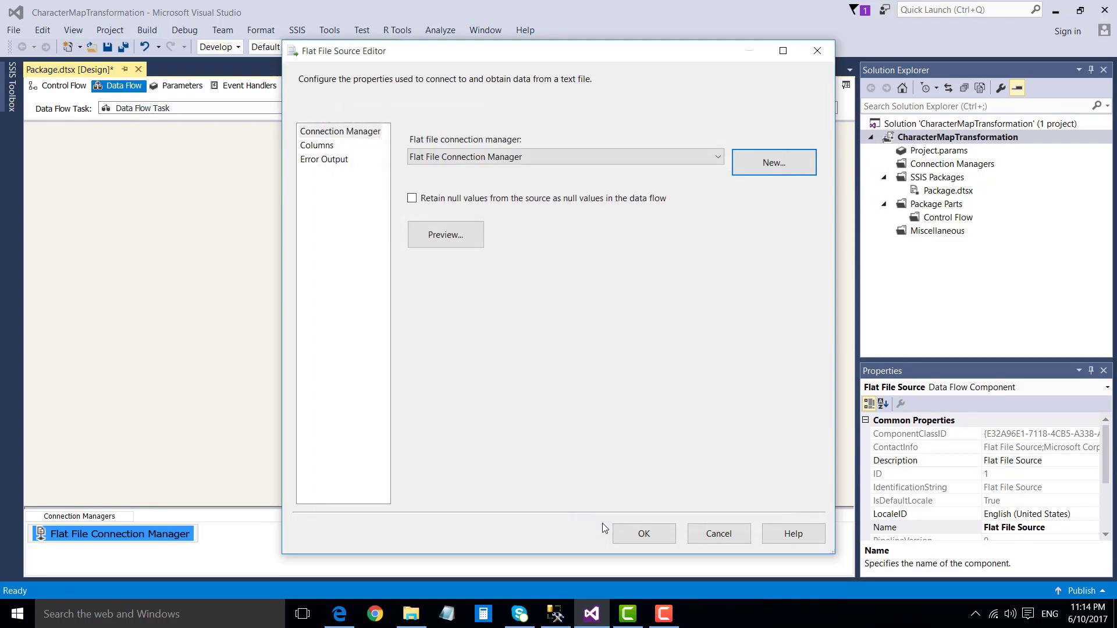
pyautogui.click(640, 535)
pyautogui.click(484, 372)
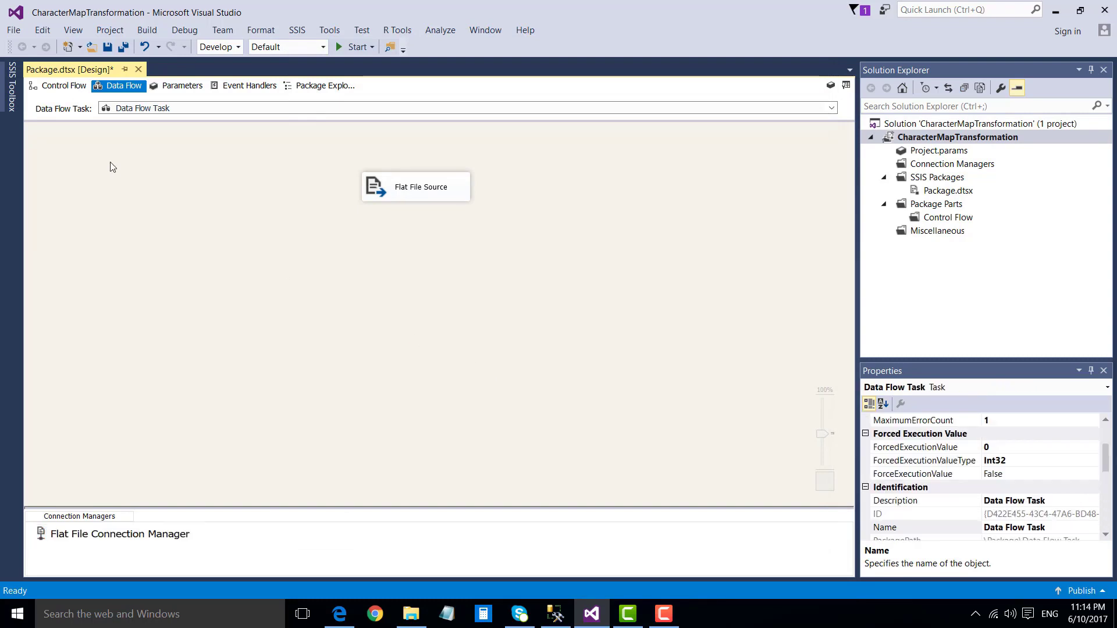
# Add a Character Map transformation below the Flat File Source and connect the source's regular output to it
pyautogui.click(13, 86)
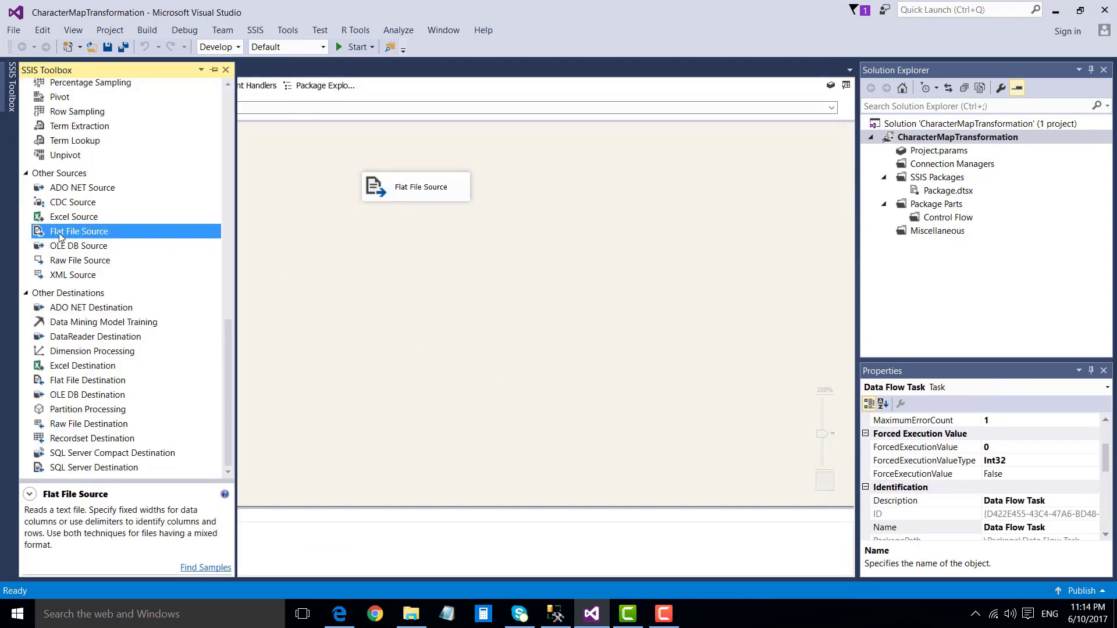
pyautogui.scroll(4, 63, 221)
pyautogui.click(73, 143)
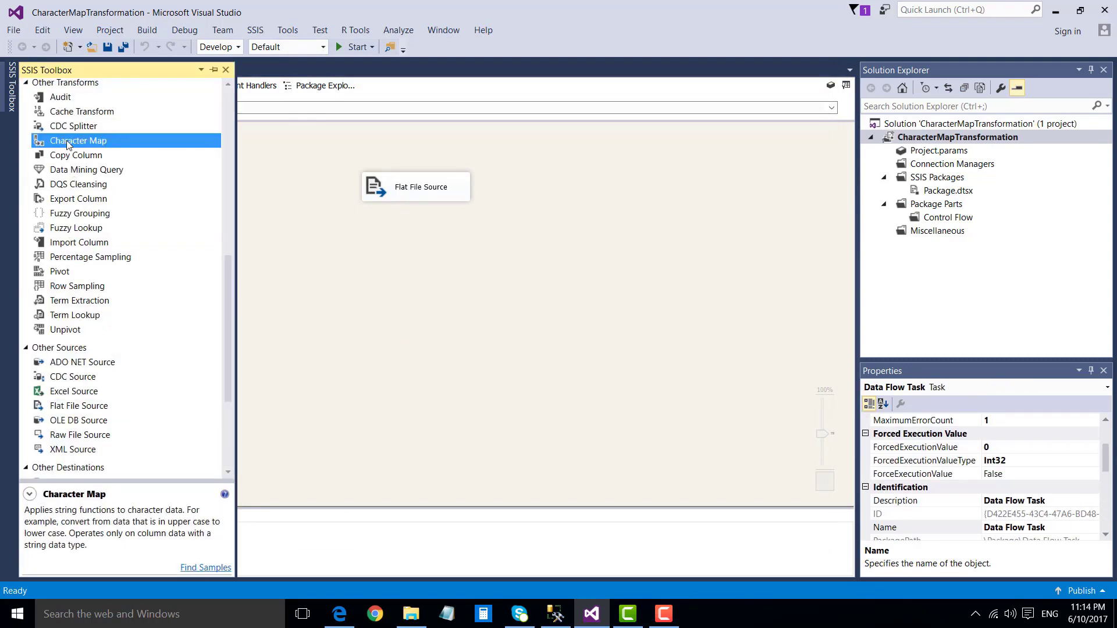
pyautogui.moveTo(67, 141); pyautogui.dragTo(327, 251)
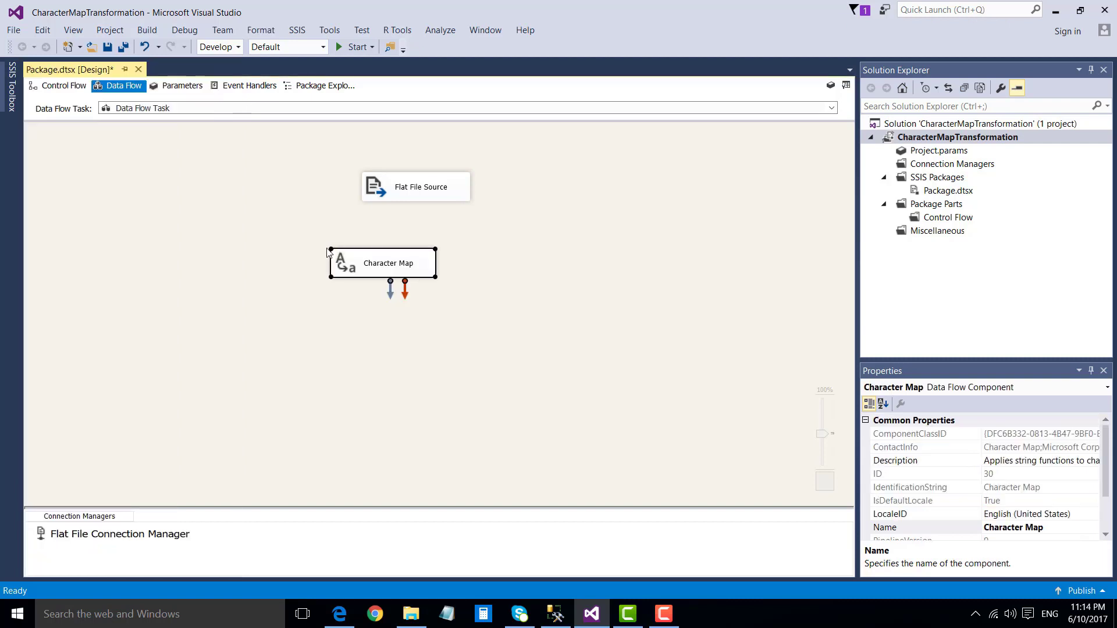
pyautogui.click(389, 196)
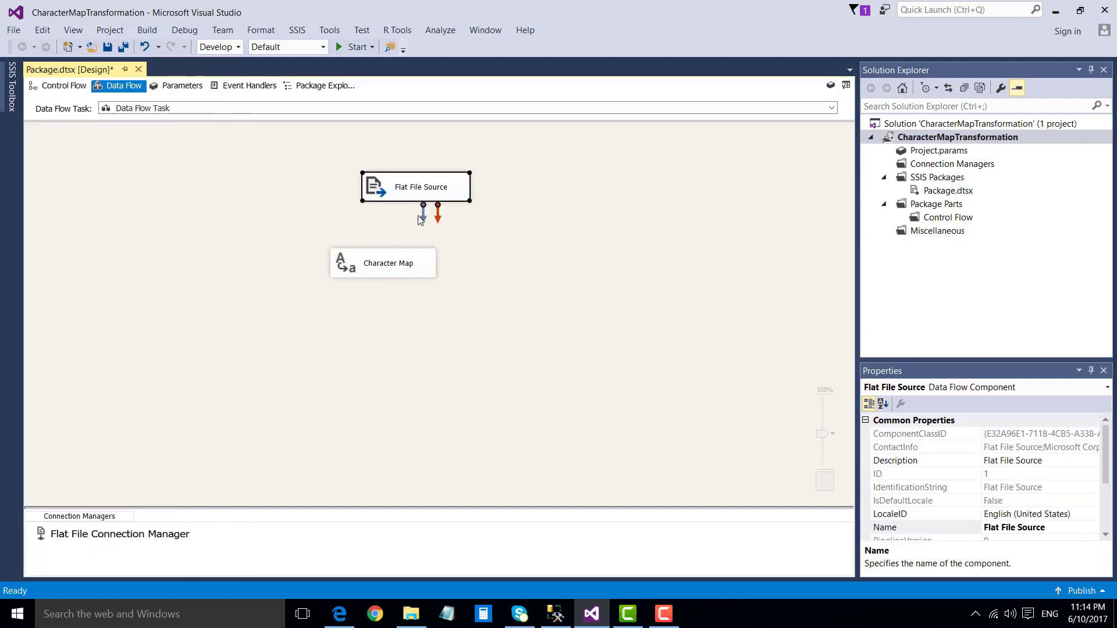
pyautogui.moveTo(423, 220); pyautogui.dragTo(371, 265)
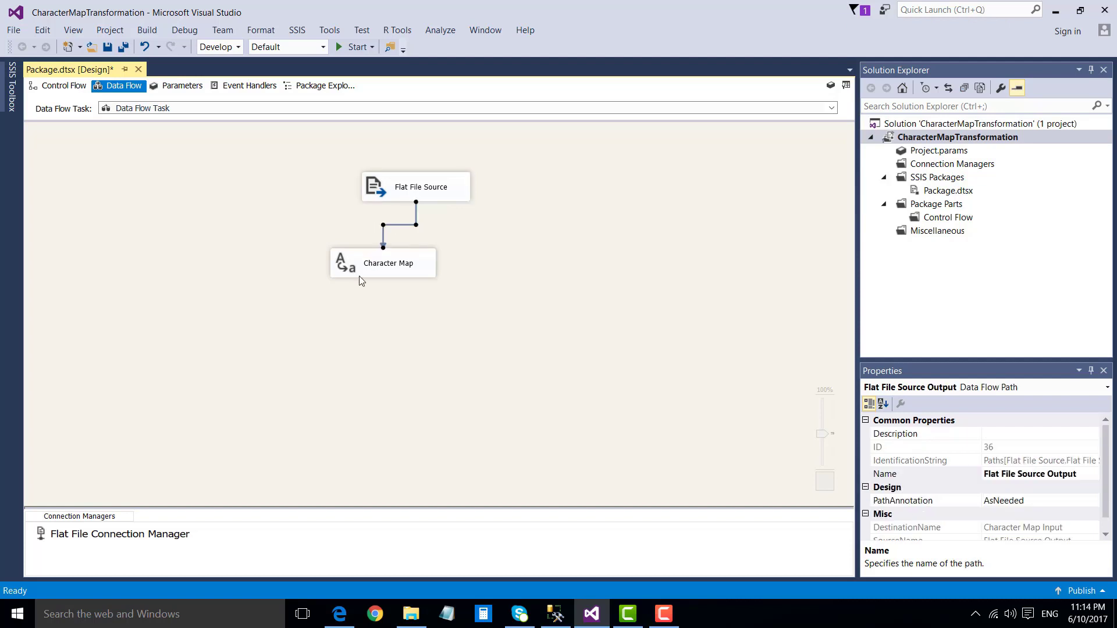
# Edit the Character Map transformation and include first_name and last_name as its input columns
pyautogui.rightClick(355, 266)
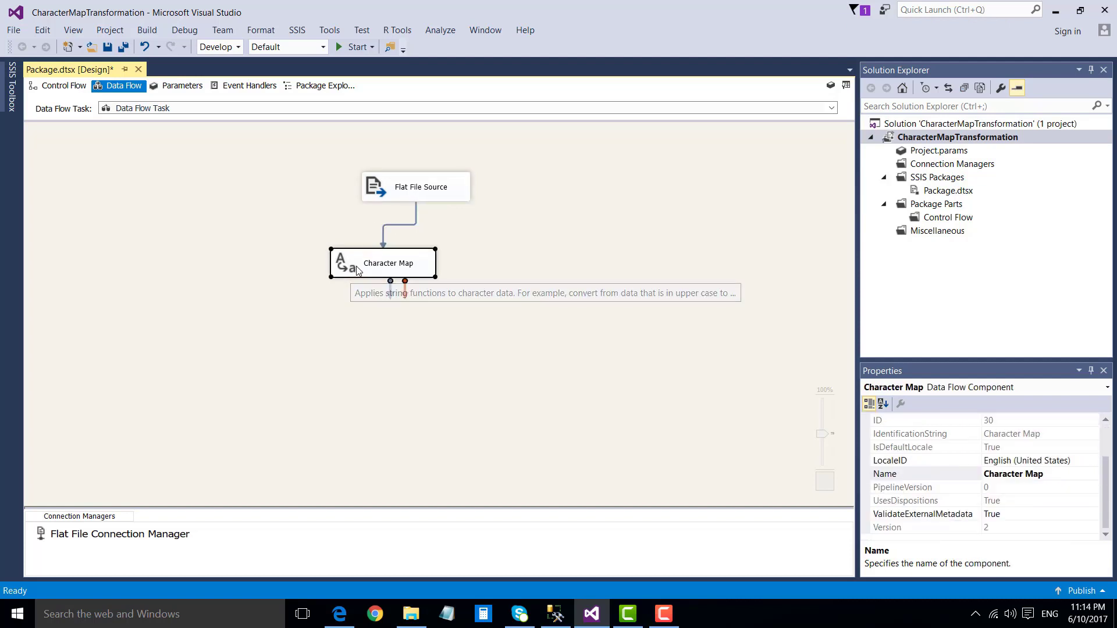
pyautogui.click(388, 278)
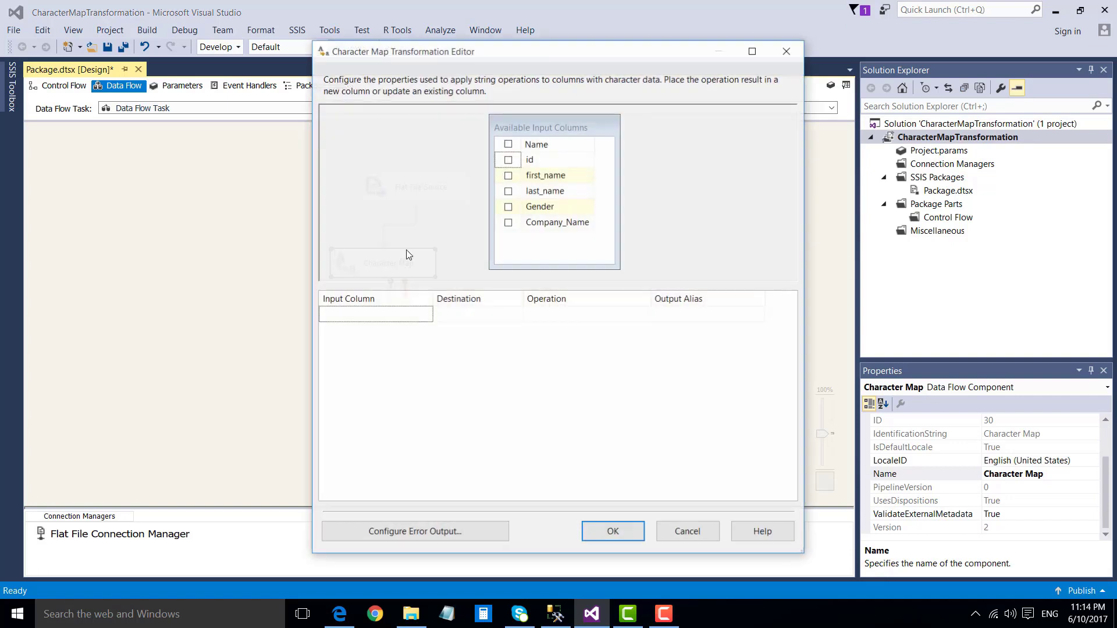
pyautogui.click(508, 175)
pyautogui.click(508, 190)
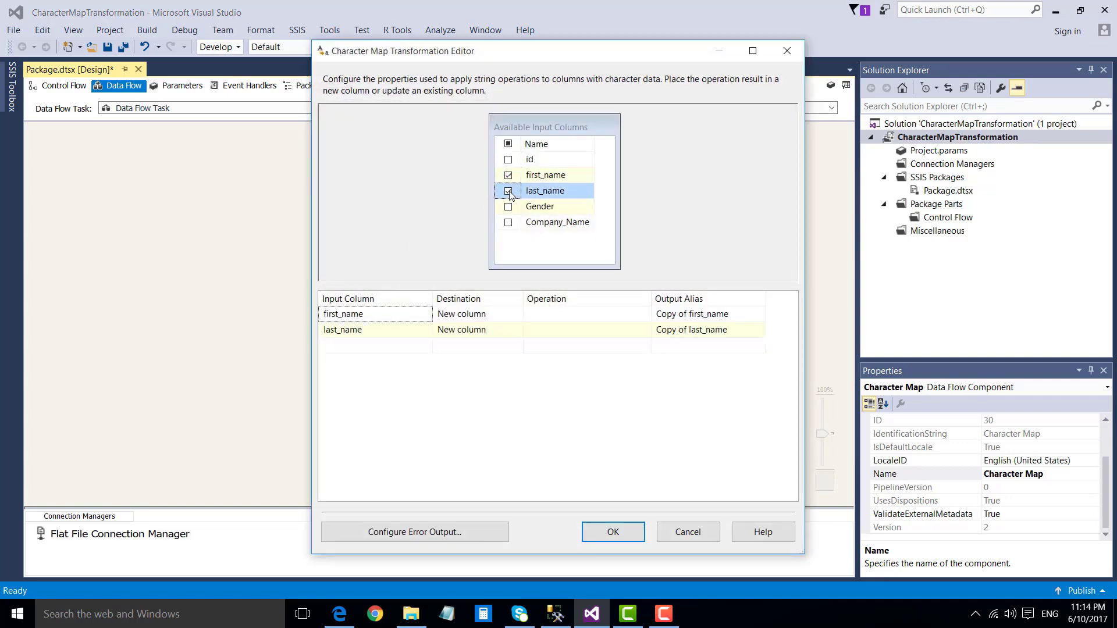
# Set the destination of the first_name column to In-place change
pyautogui.click(470, 319)
pyautogui.click(469, 321)
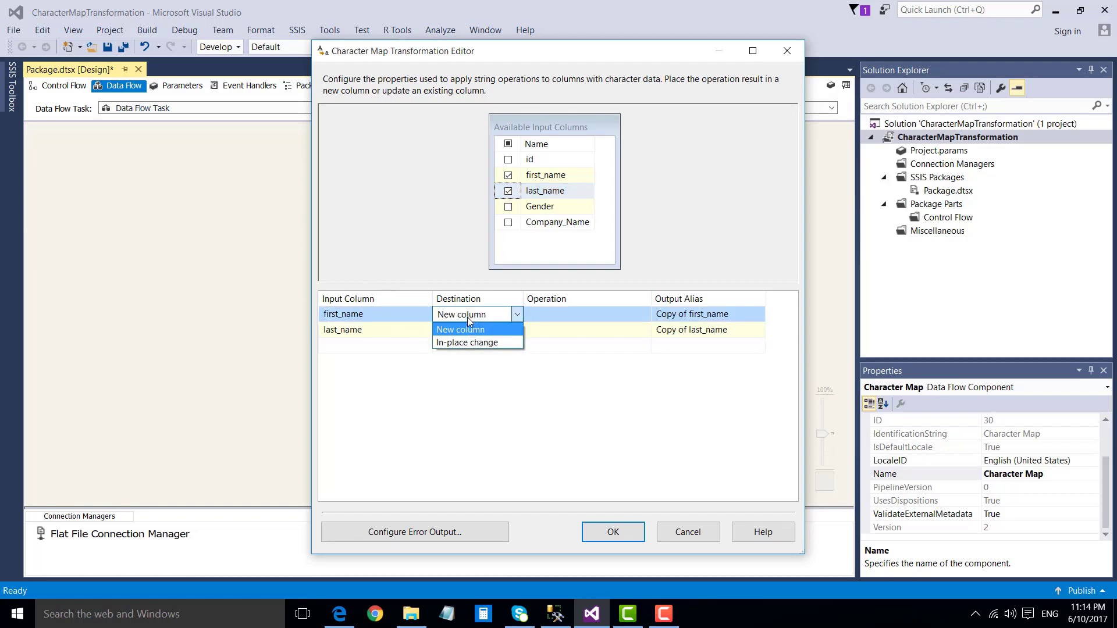
pyautogui.click(495, 347)
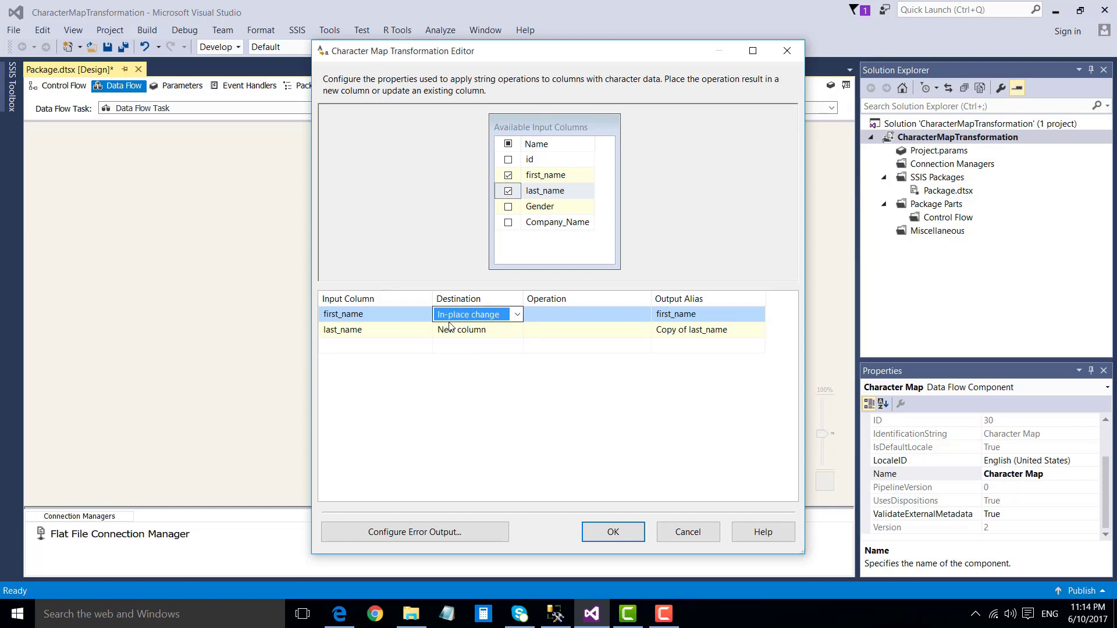
# Set the operation for the first_name column to Lowercase
pyautogui.click(583, 315)
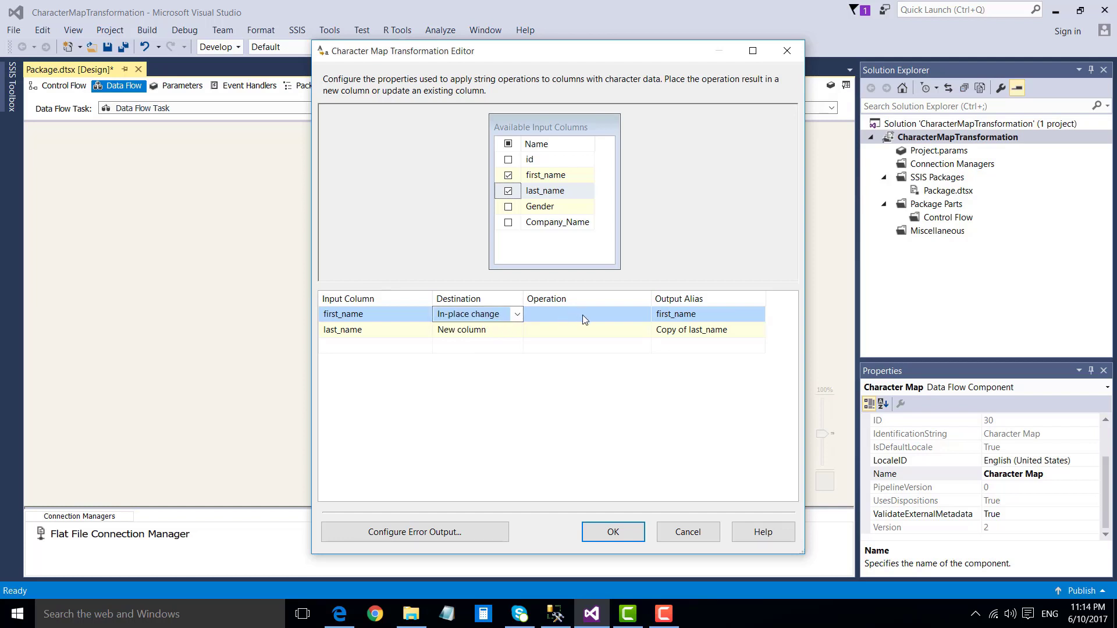
pyautogui.click(582, 315)
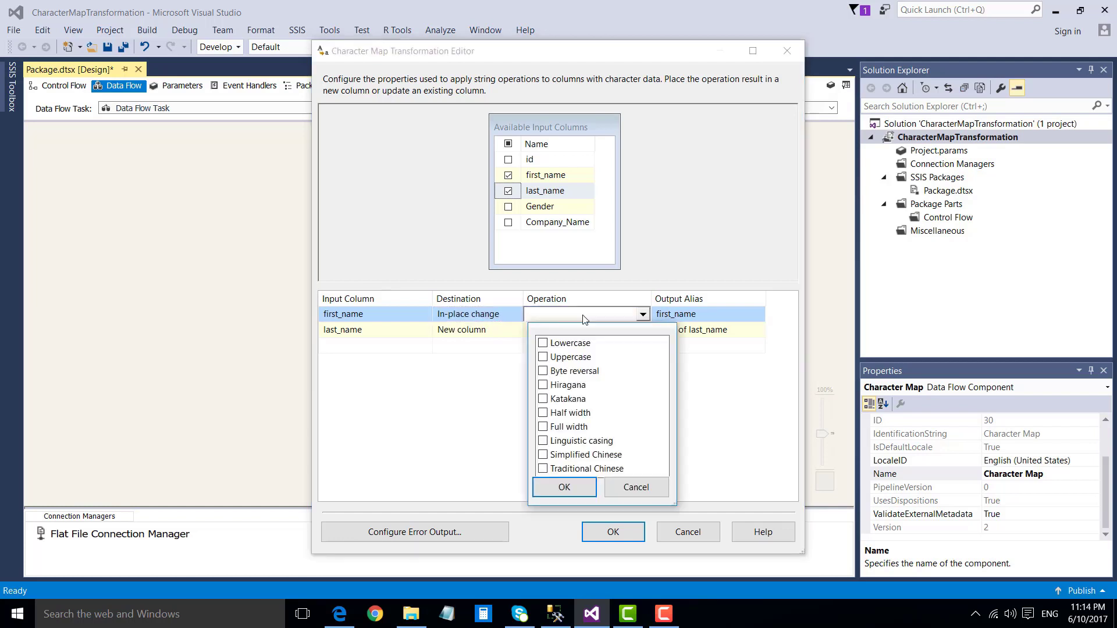
pyautogui.click(542, 343)
pyautogui.click(564, 487)
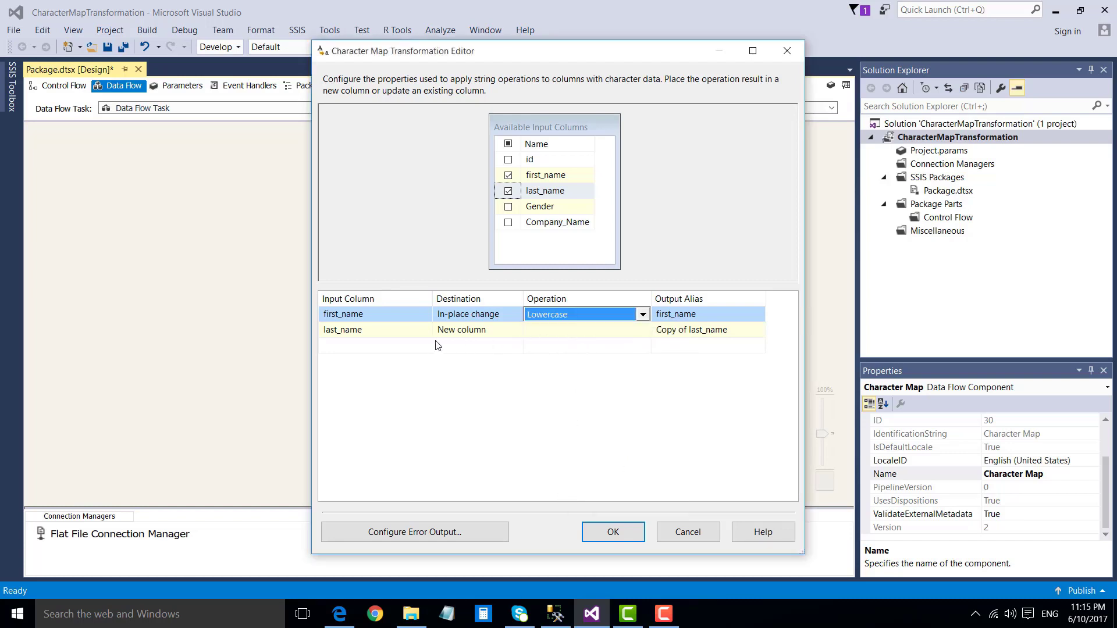
# Set the last_name column's destination to In-place change and its operation to Uppercase, and confirm the Character Map settings
pyautogui.click(457, 331)
pyautogui.click(459, 331)
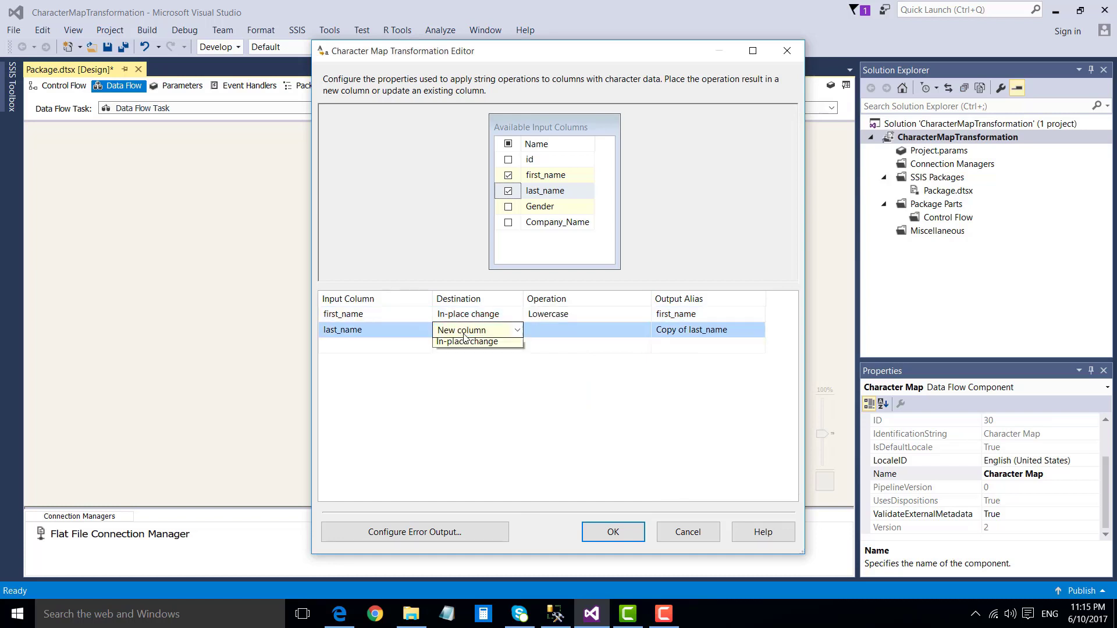
pyautogui.click(490, 359)
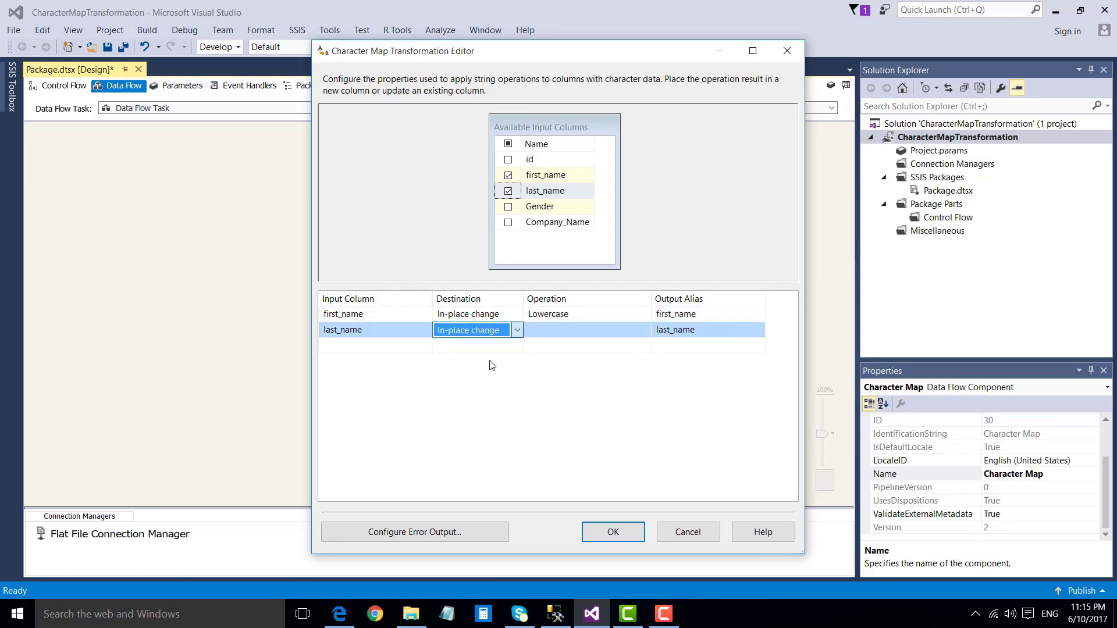
pyautogui.click(567, 335)
pyautogui.click(568, 332)
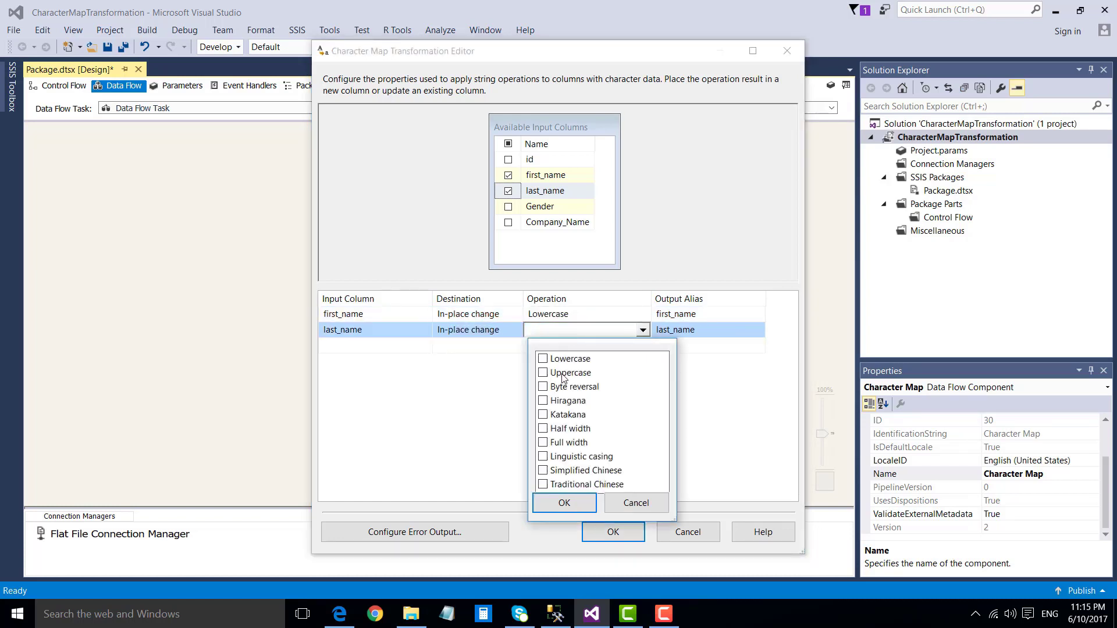
pyautogui.click(543, 375)
pyautogui.click(543, 375)
pyautogui.click(565, 502)
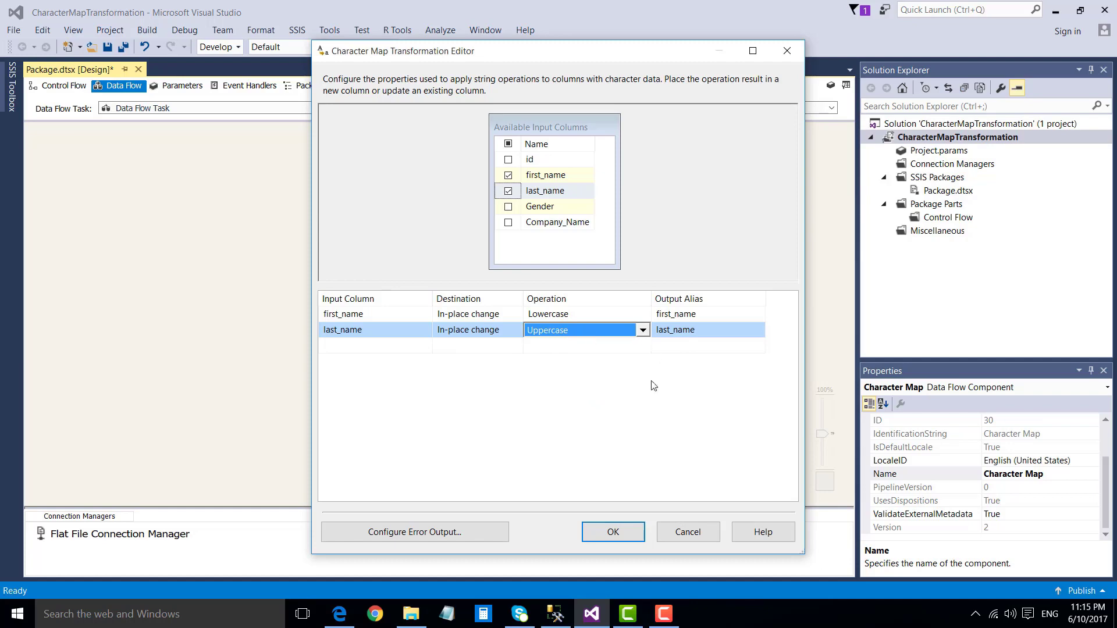
pyautogui.click(620, 533)
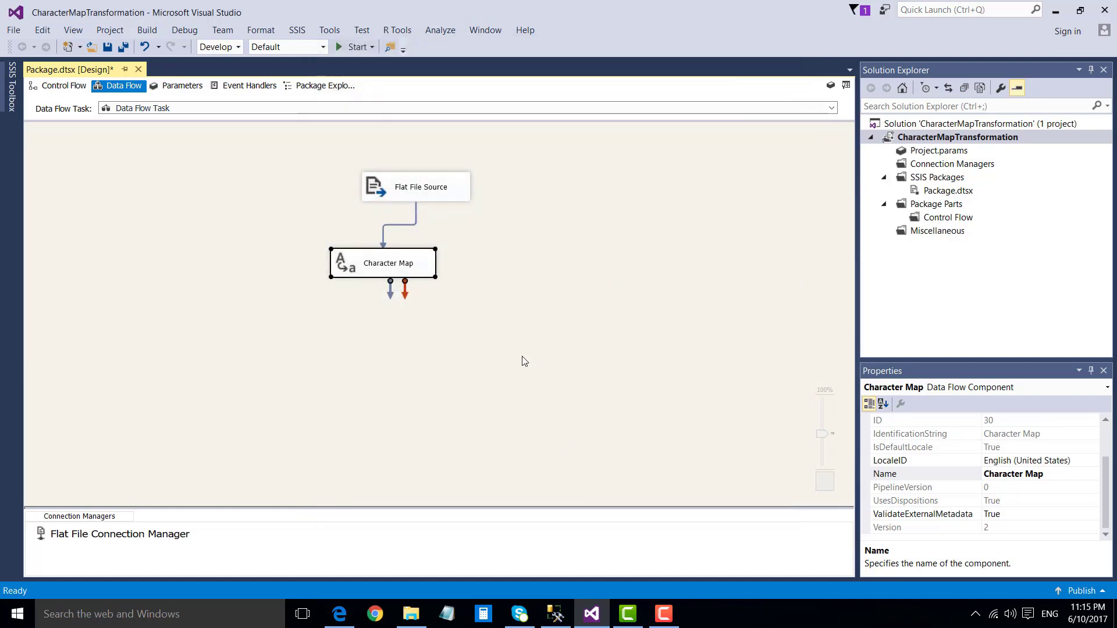
# Add an OLE DB Destination below the Character Map and connect the transformation's regular output to it
pyautogui.click(12, 87)
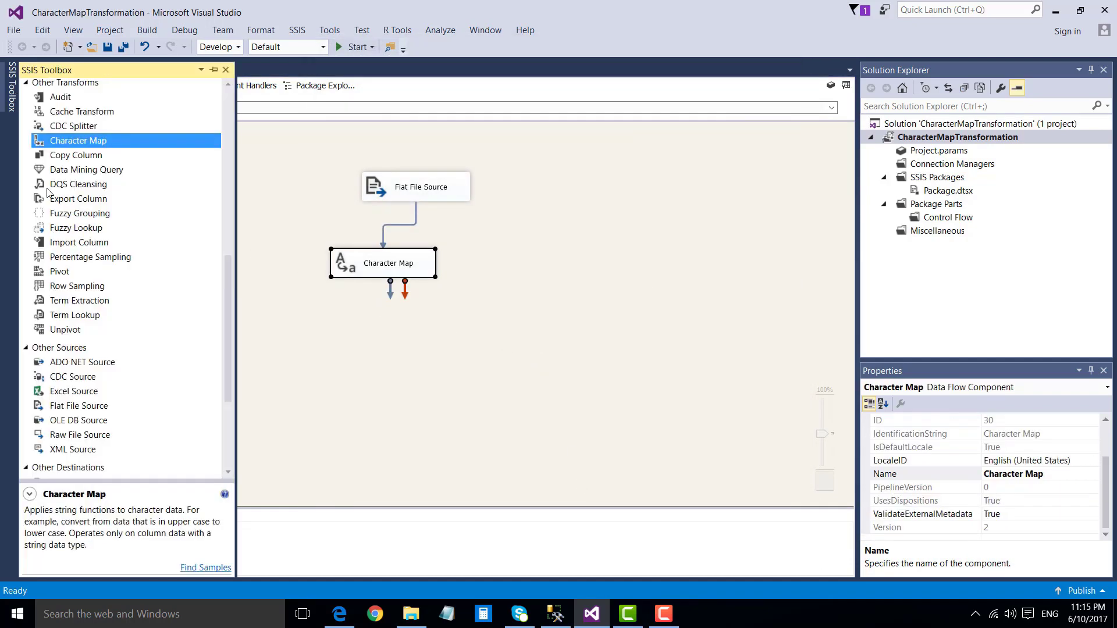
pyautogui.scroll(-4, 73, 241)
pyautogui.moveTo(105, 394); pyautogui.dragTo(343, 381)
pyautogui.click(350, 275)
pyautogui.moveTo(383, 293); pyautogui.dragTo(381, 388)
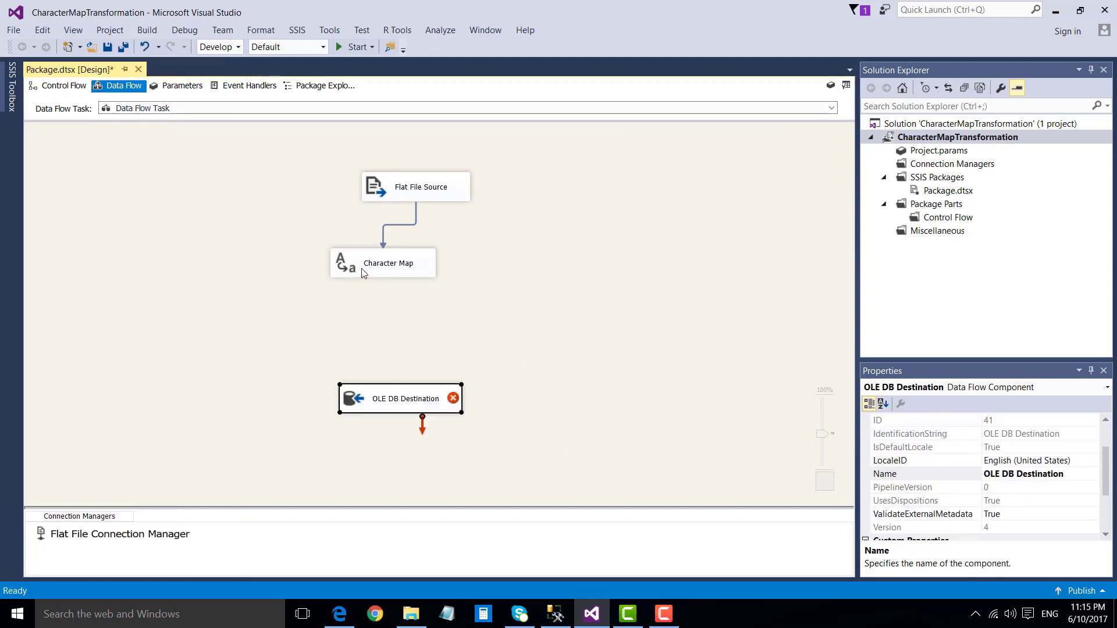
pyautogui.click(364, 271)
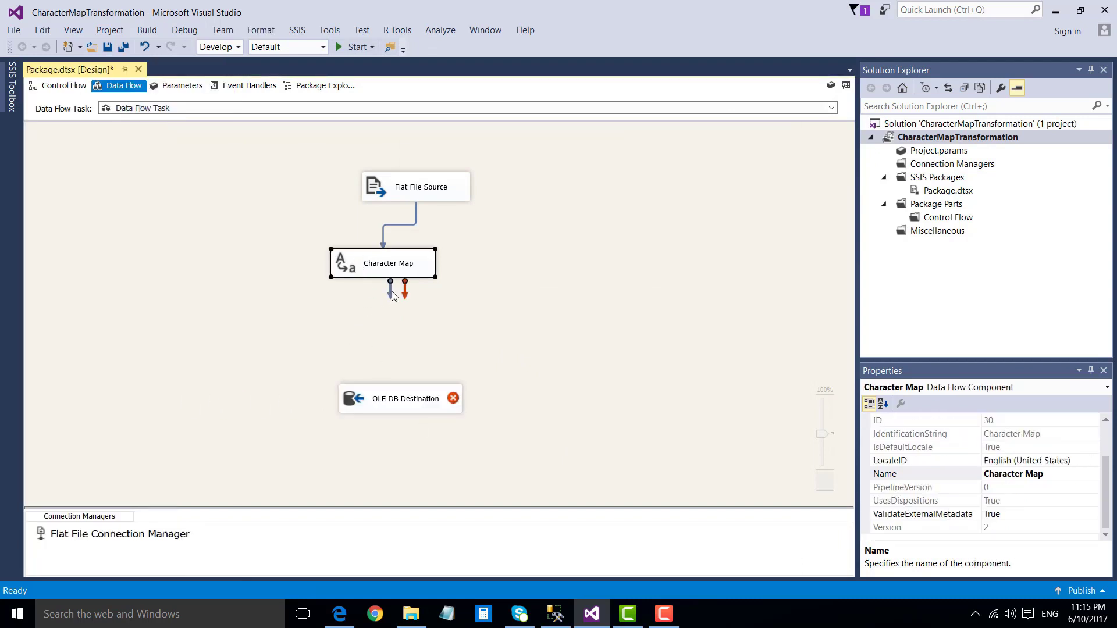
pyautogui.moveTo(389, 291); pyautogui.dragTo(372, 396)
# Edit the OLE DB Destination to use the existing data connection to the Testing database with the Table or view - fast load access mode
pyautogui.doubleClick(368, 394)
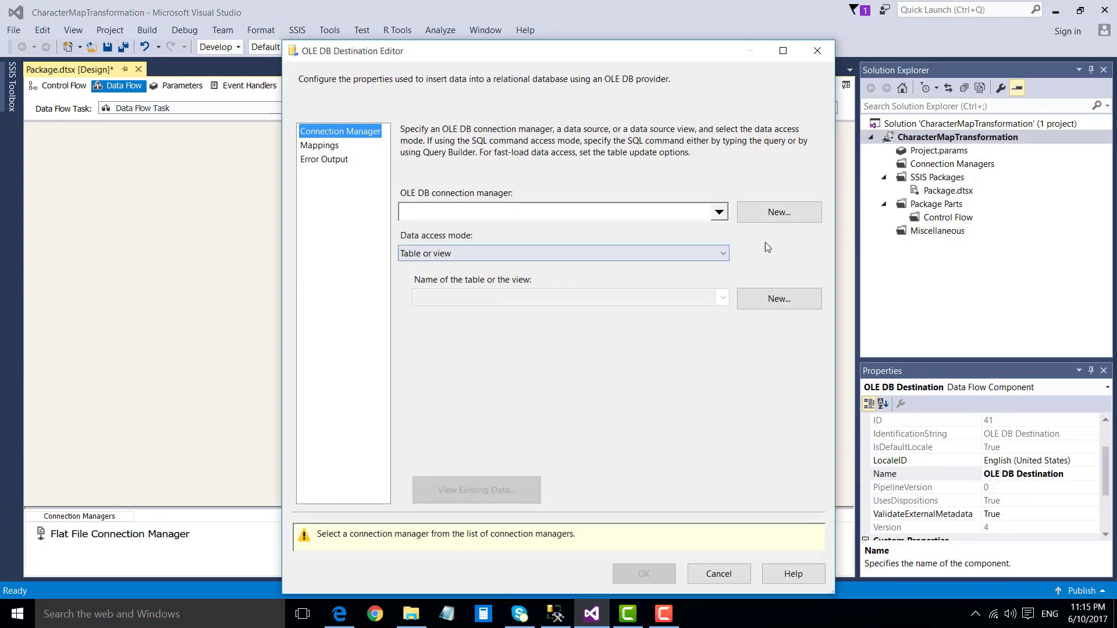
pyautogui.click(774, 213)
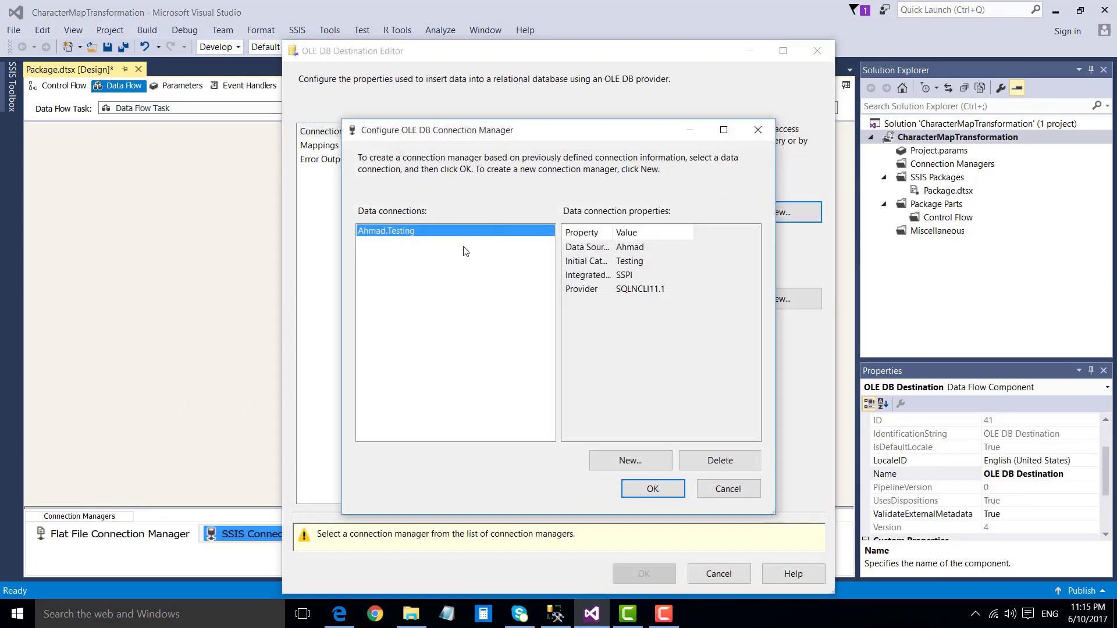
pyautogui.click(653, 488)
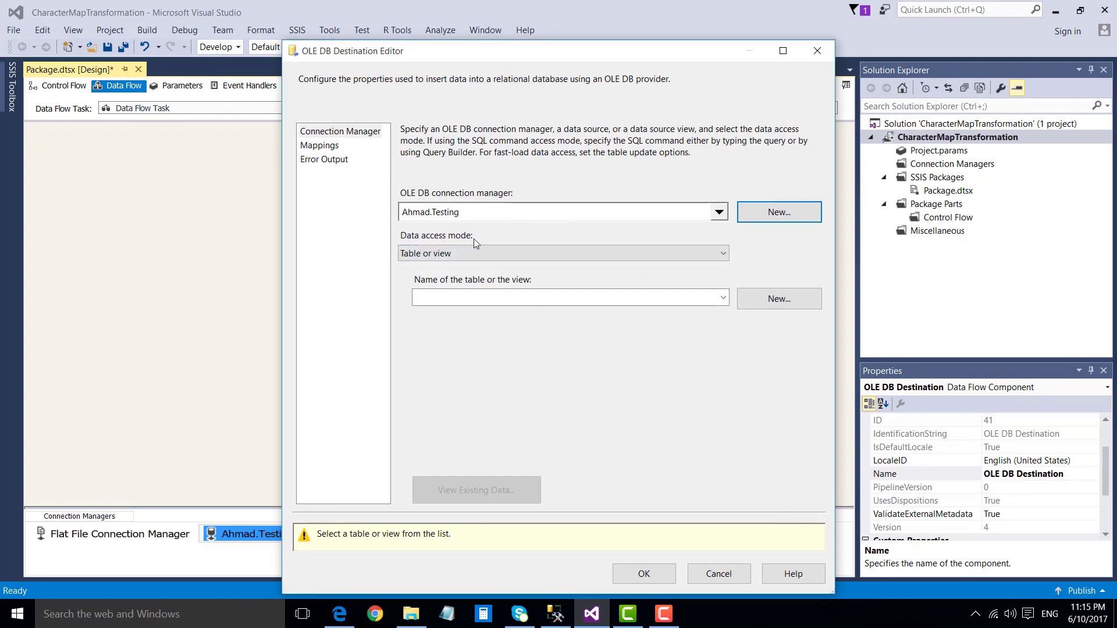
pyautogui.click(476, 254)
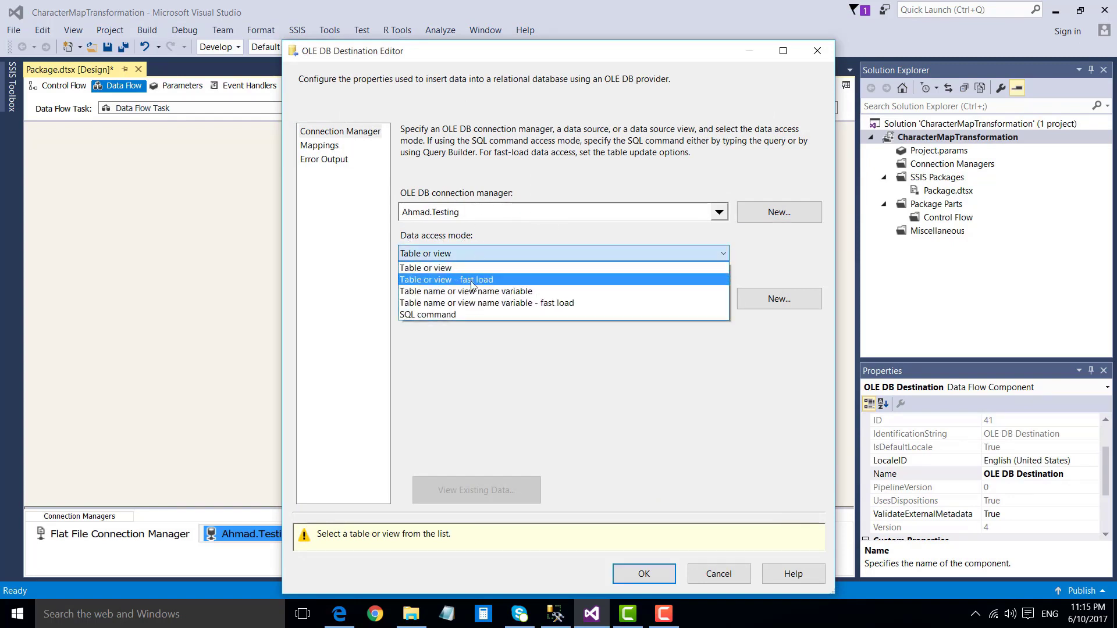
pyautogui.click(471, 280)
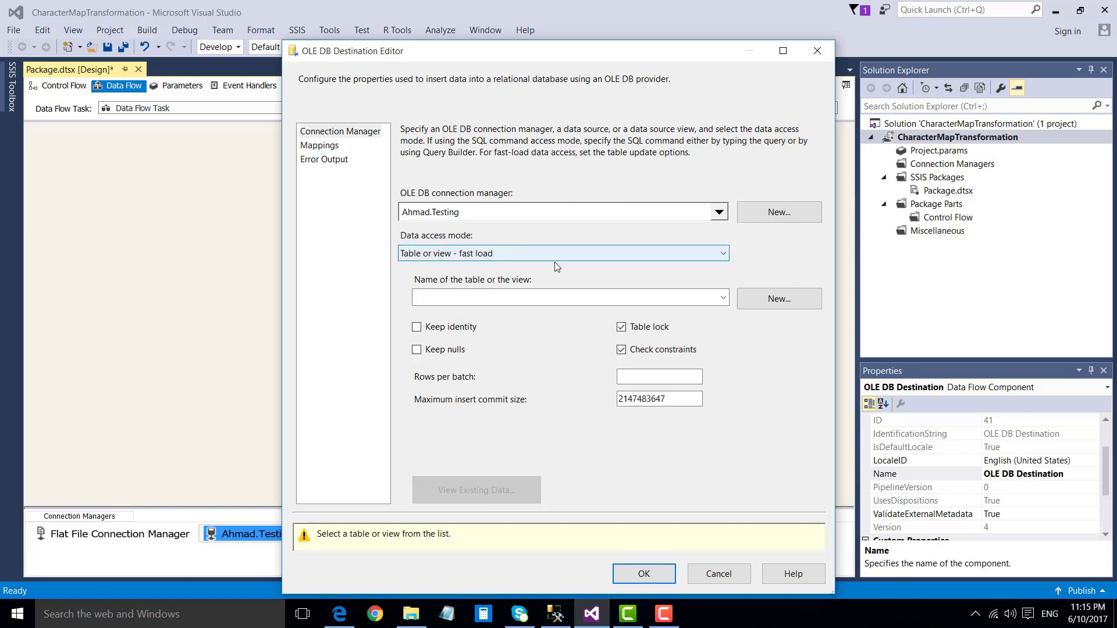
# Create a new destination table named TestData, check the column mappings, and confirm the OLE DB Destination settings
pyautogui.click(775, 299)
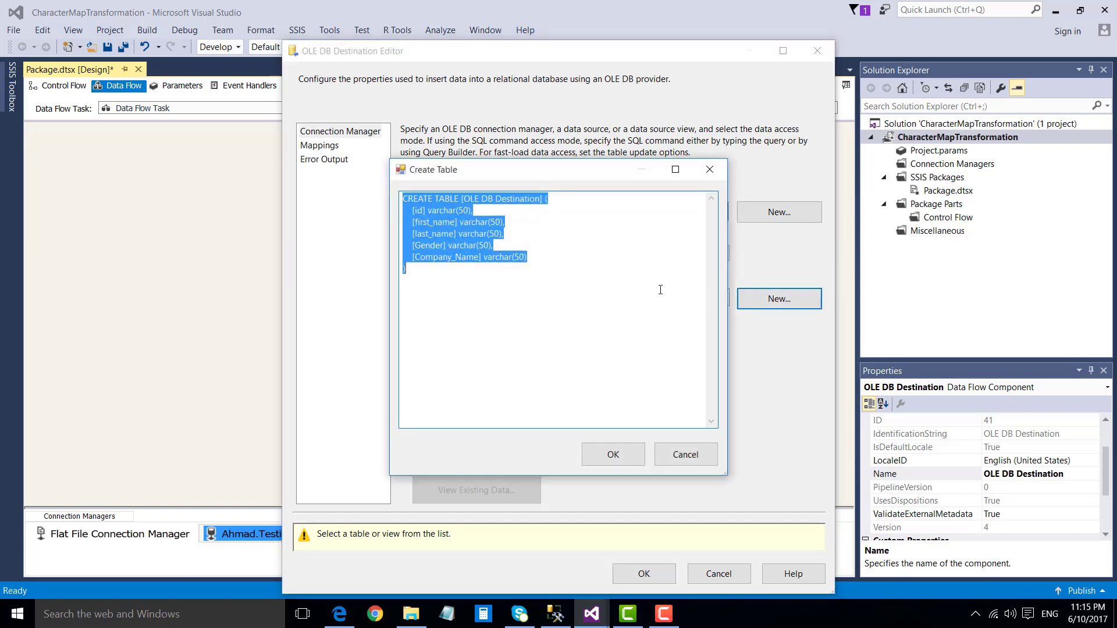
pyautogui.moveTo(463, 200); pyautogui.dragTo(543, 198)
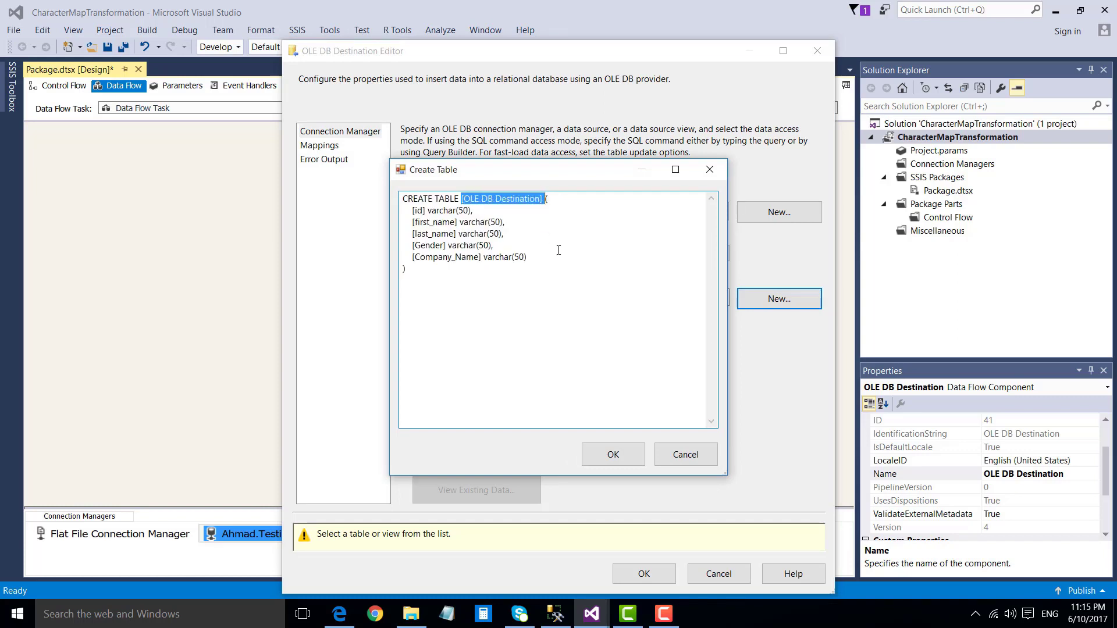
pyautogui.write('Test')
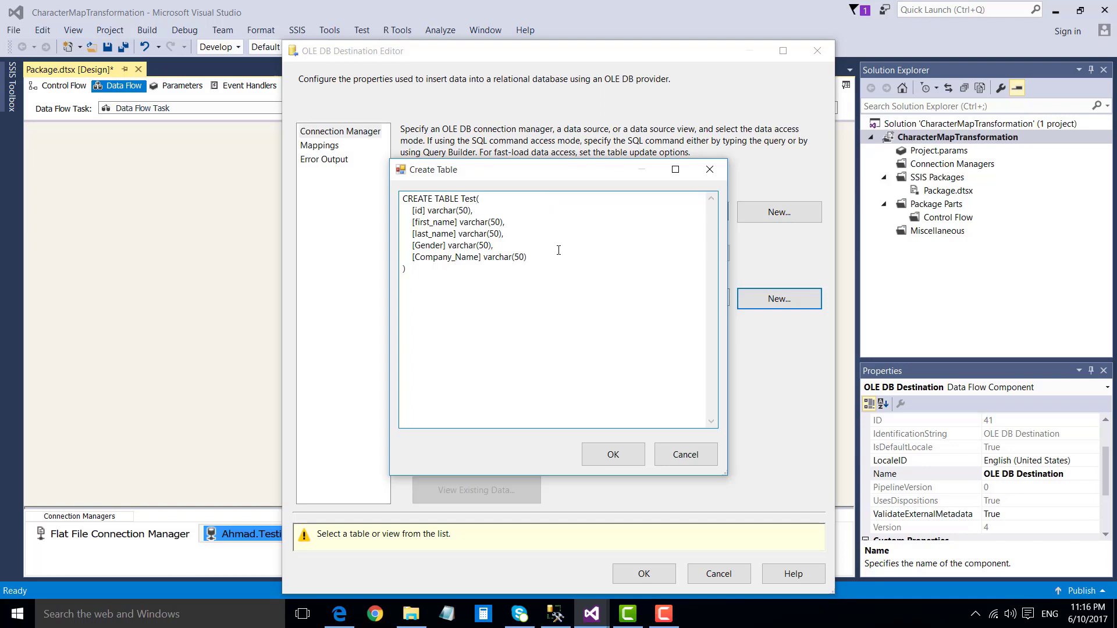
pyautogui.write('Data')
pyautogui.click(631, 459)
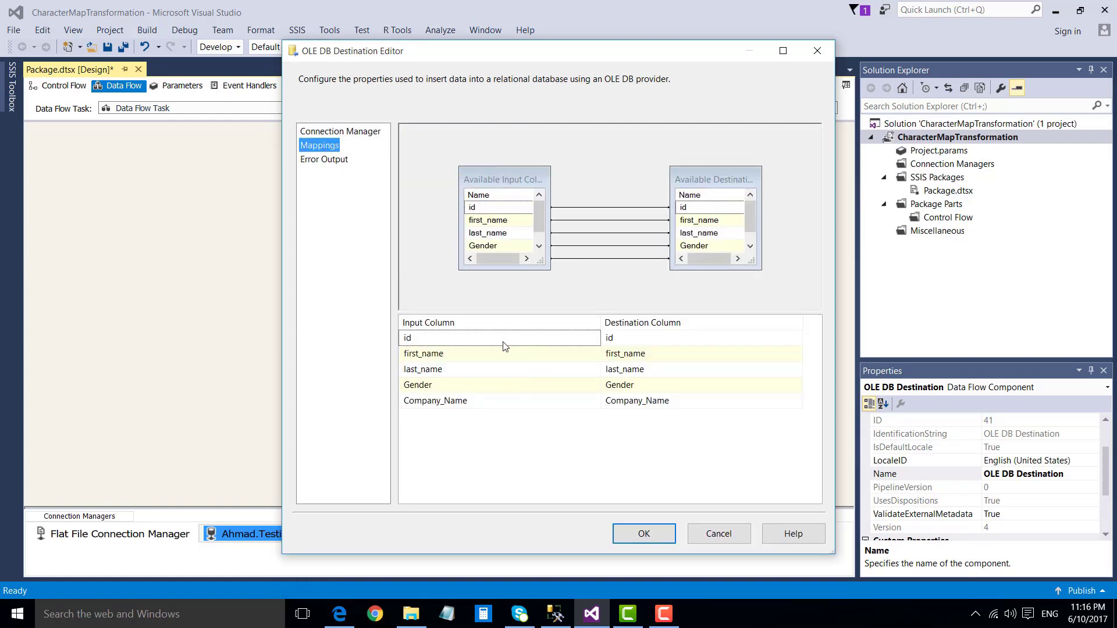
pyautogui.moveTo(652, 345)
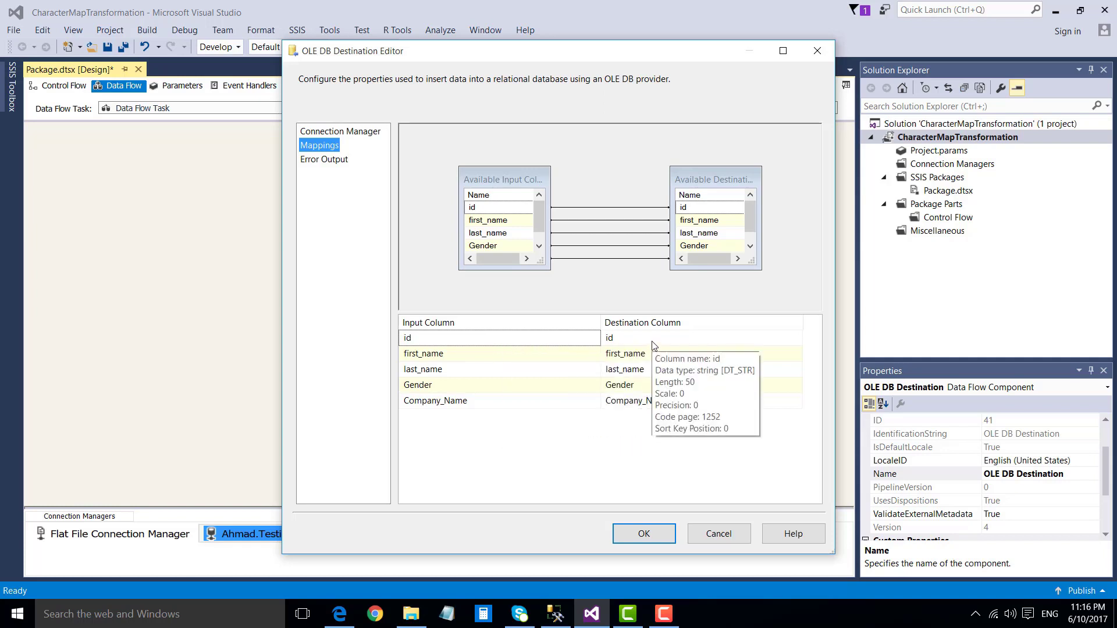
pyautogui.click(643, 534)
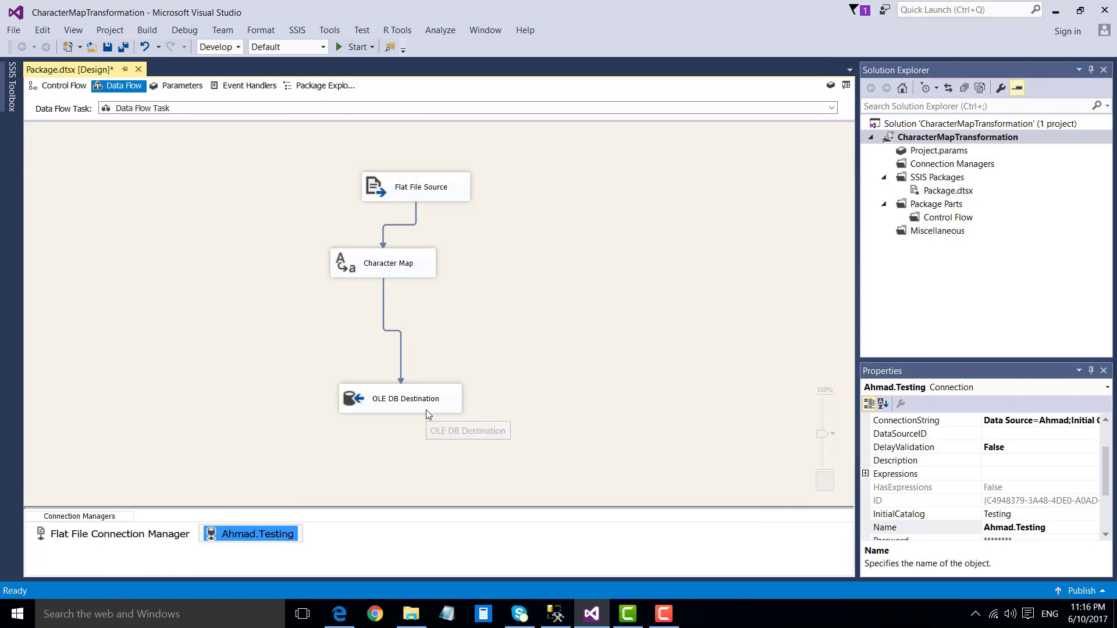
# Rearrange the Character Map and OLE DB Destination into a compact, roughly aligned column beneath the Flat File Source
pyautogui.moveTo(427, 411); pyautogui.dragTo(446, 362)
pyautogui.click(367, 266)
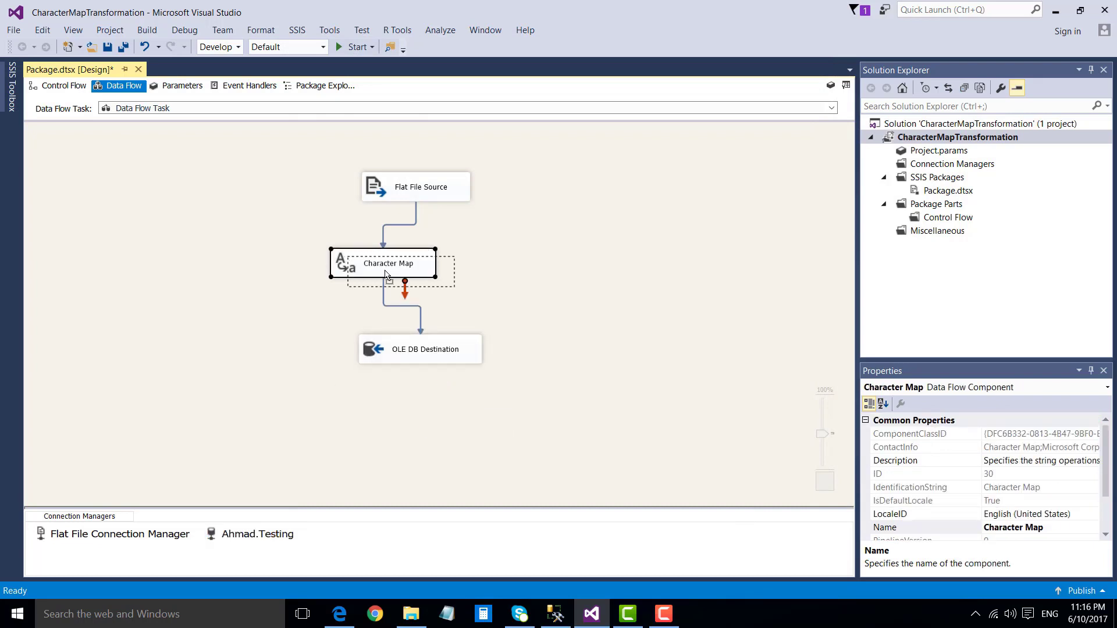
pyautogui.moveTo(367, 266); pyautogui.dragTo(384, 274)
pyautogui.click(330, 190)
pyautogui.moveTo(329, 151); pyautogui.dragTo(508, 222)
pyautogui.moveTo(318, 245)
pyautogui.mouseDown()
pyautogui.moveTo(490, 304)
pyautogui.moveTo(495, 289)
pyautogui.mouseUp()
pyautogui.click(491, 289)
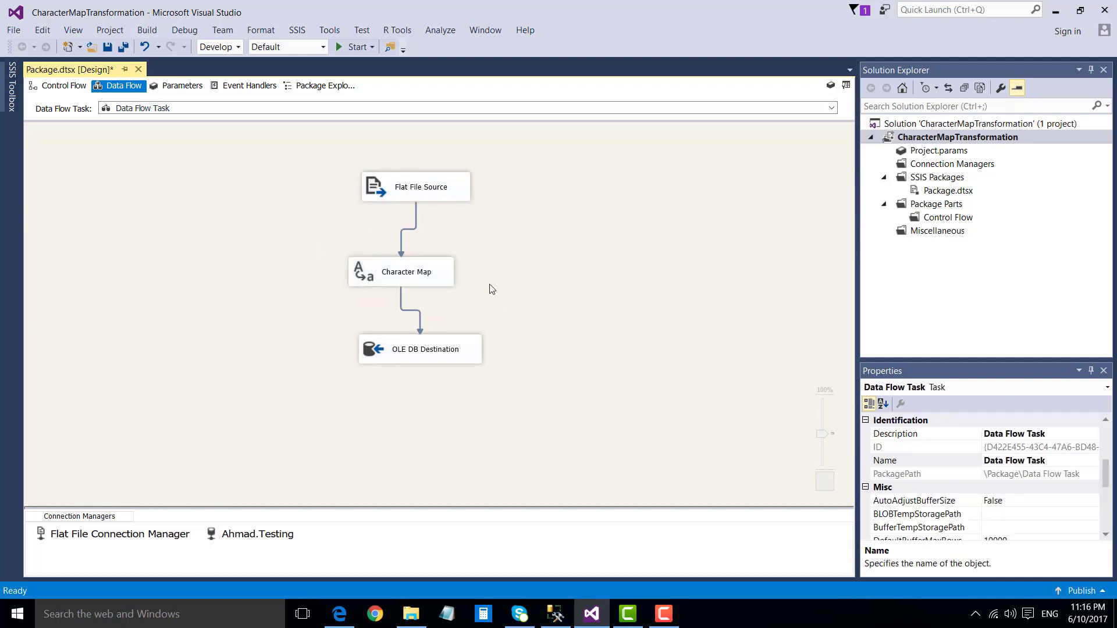
pyautogui.moveTo(409, 350); pyautogui.dragTo(402, 356)
pyautogui.moveTo(318, 324); pyautogui.dragTo(531, 384)
pyautogui.click(539, 383)
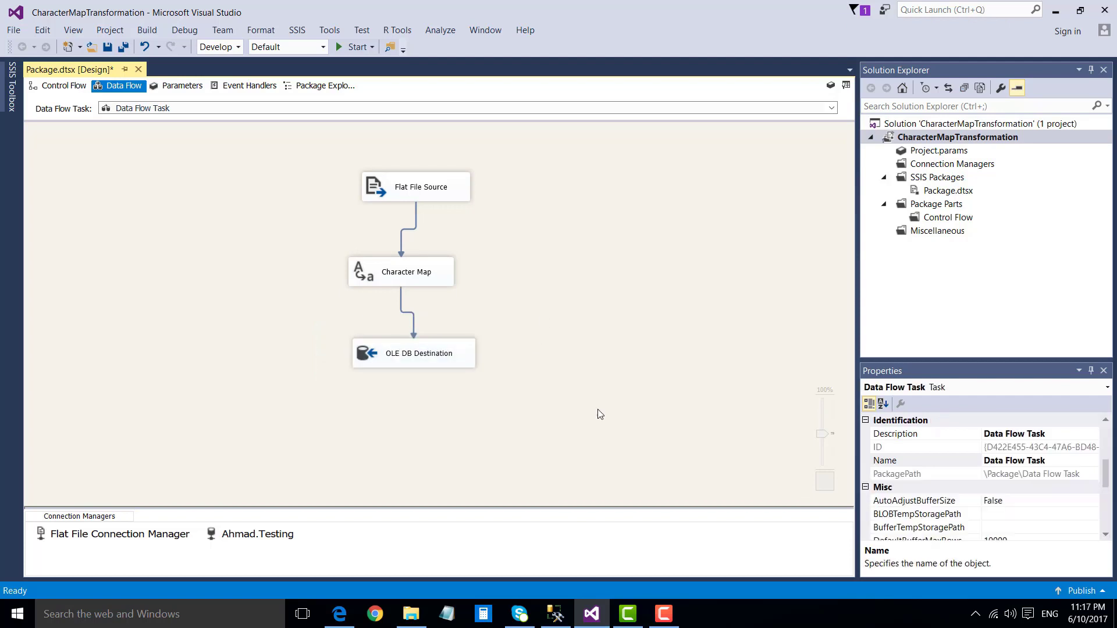
# Switch to SQL Server Management Studio, refresh the Testing database, and query the top 1000 rows of dbo.TestData
pyautogui.click(555, 613)
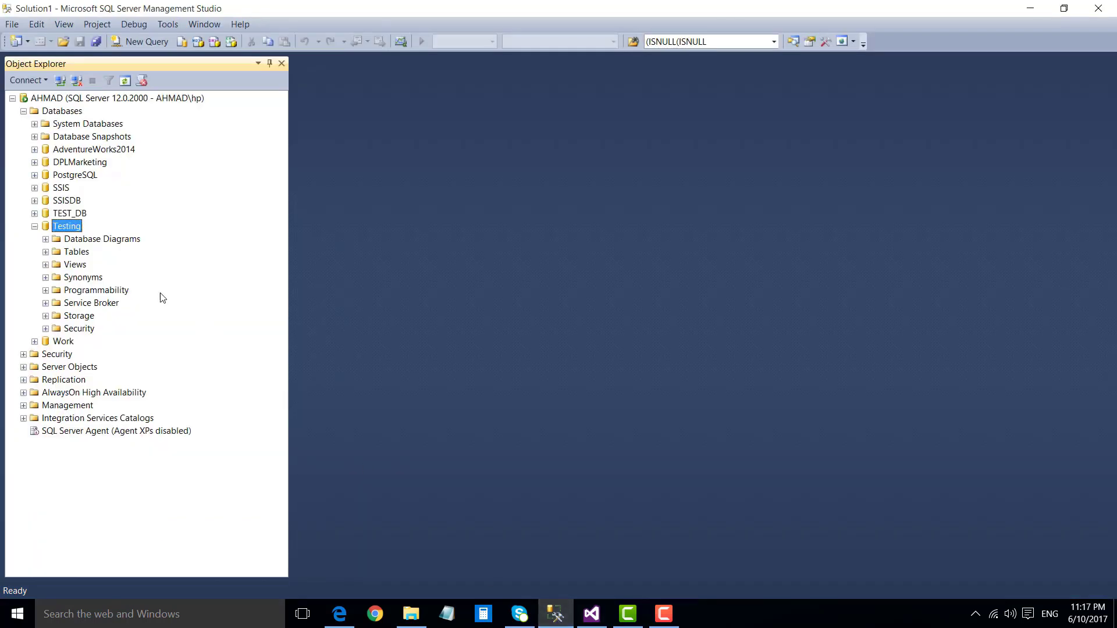
pyautogui.rightClick(73, 228)
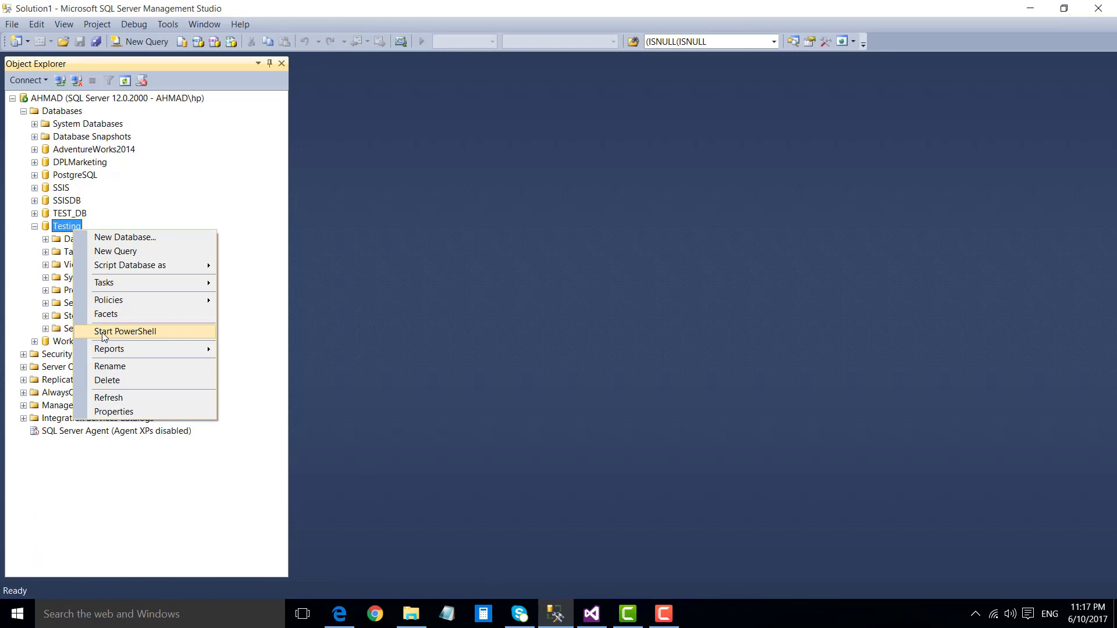
pyautogui.click(113, 402)
pyautogui.click(46, 253)
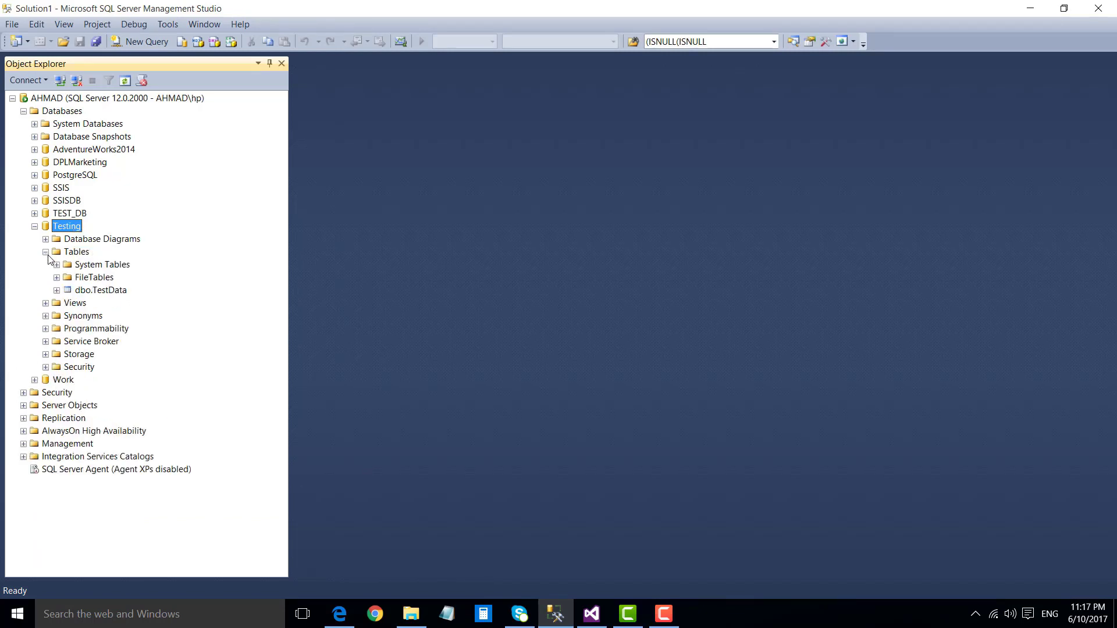
pyautogui.rightClick(111, 290)
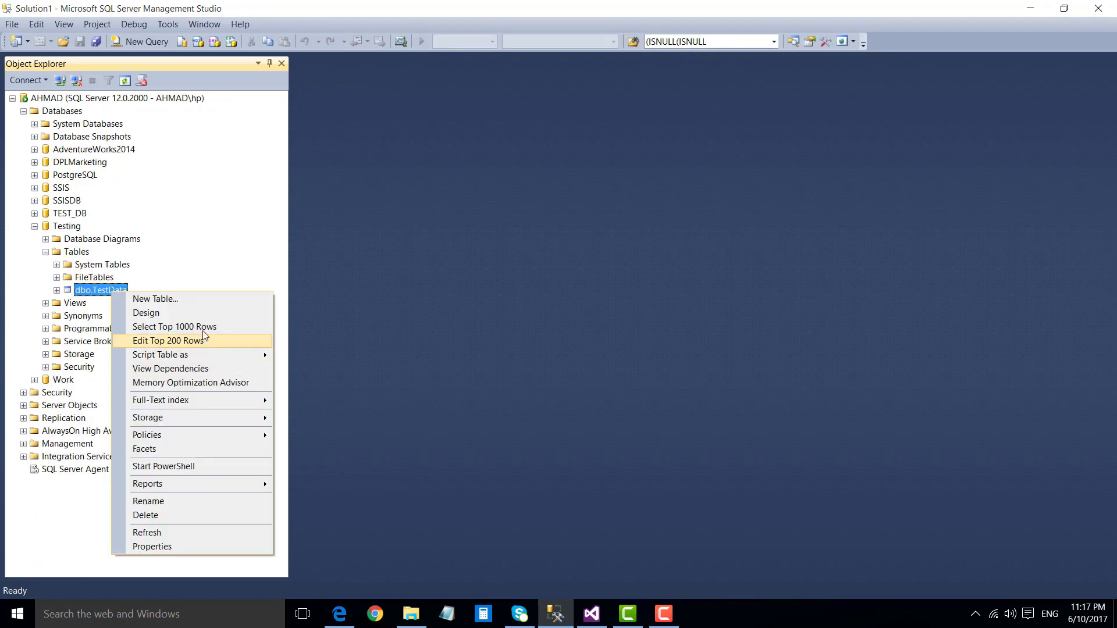
pyautogui.click(208, 329)
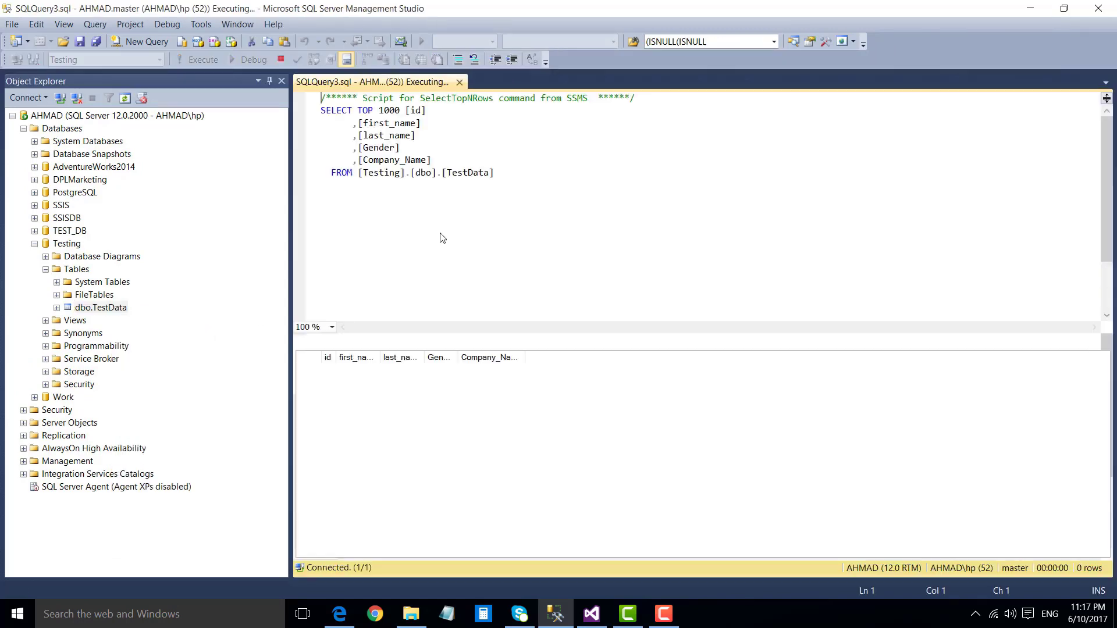
pyautogui.moveTo(494, 173); pyautogui.dragTo(320, 97)
pyautogui.click(551, 244)
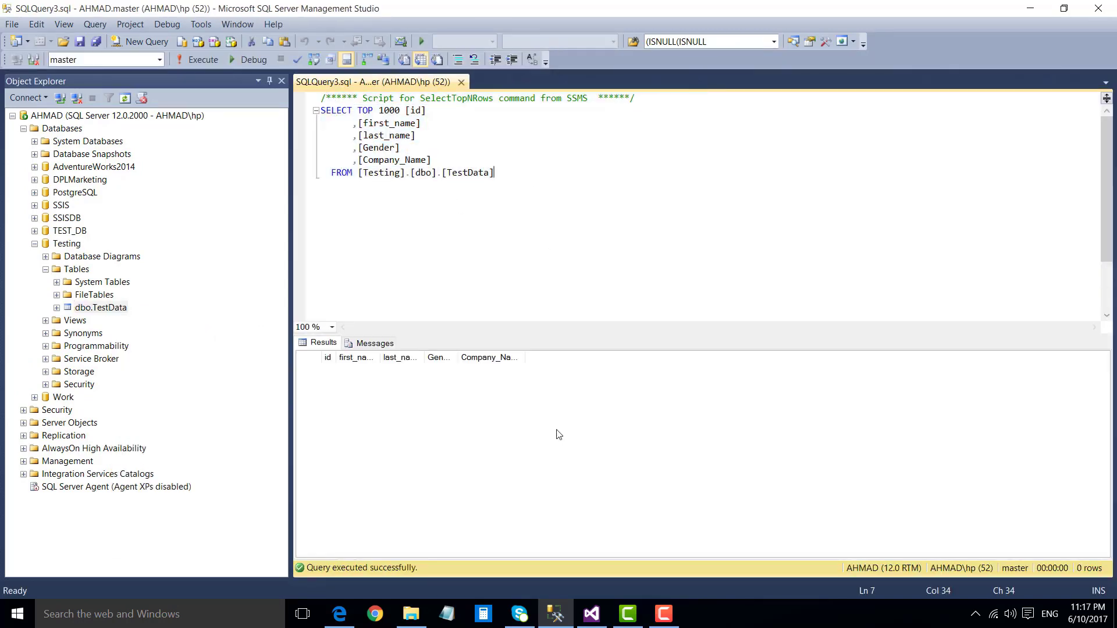
# Run the package in Visual Studio, and re-execute the TestData query in SQL Server Management Studio to check the loaded rows
pyautogui.click(591, 616)
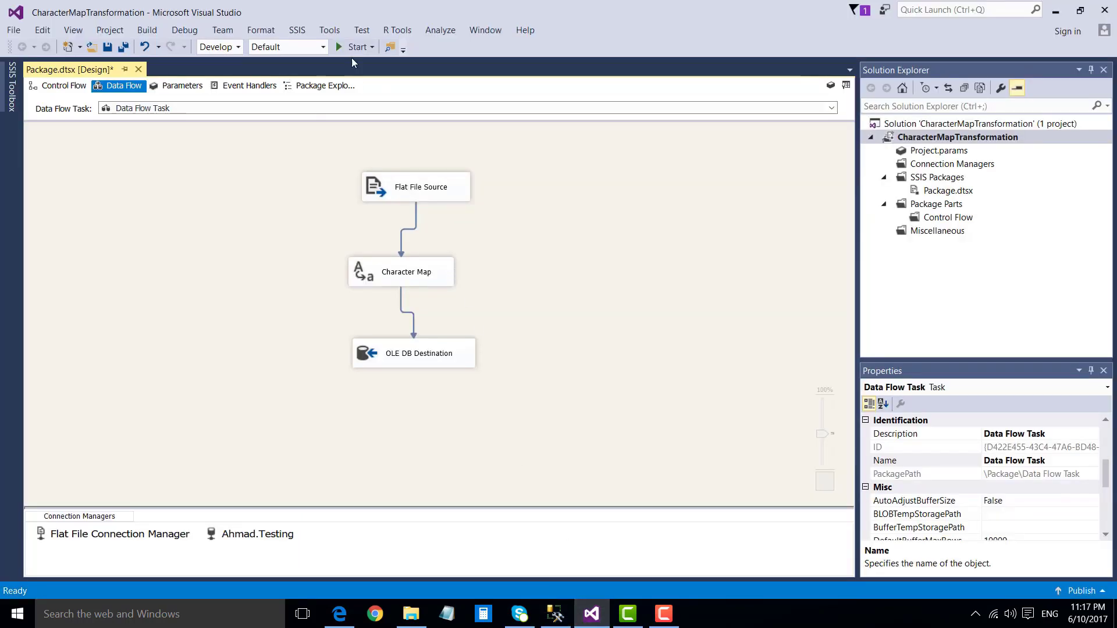
pyautogui.click(342, 46)
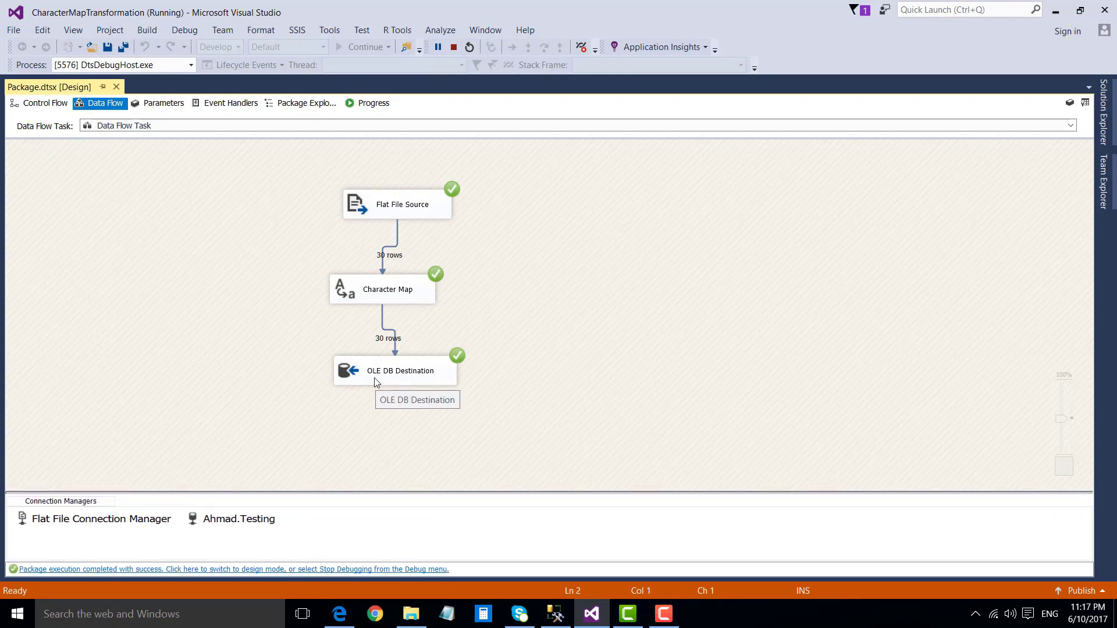
pyautogui.click(556, 614)
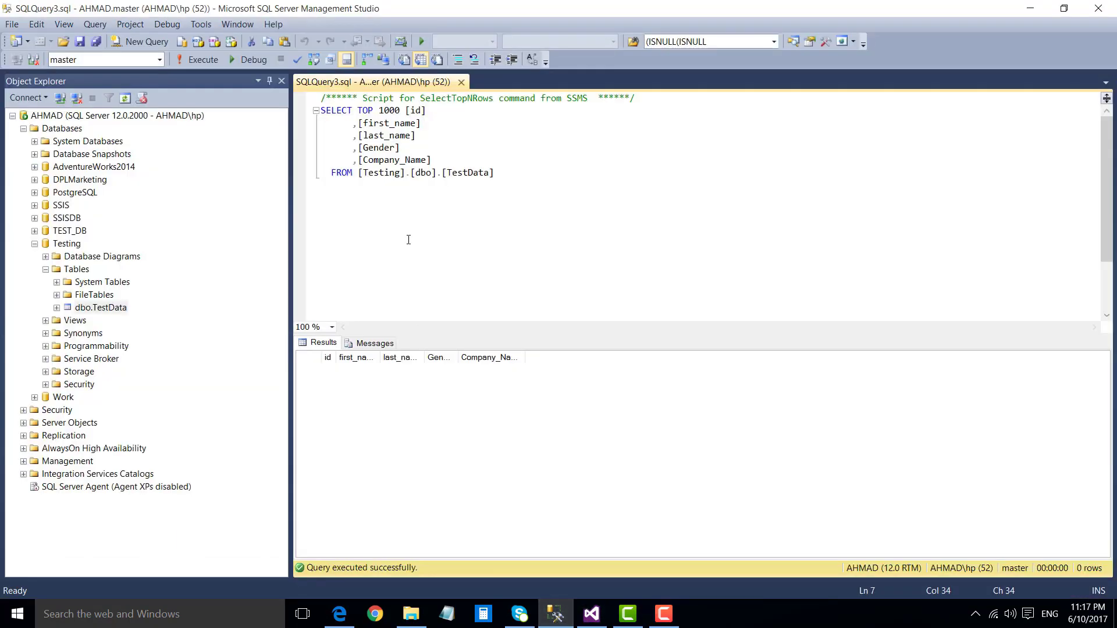
pyautogui.click(204, 60)
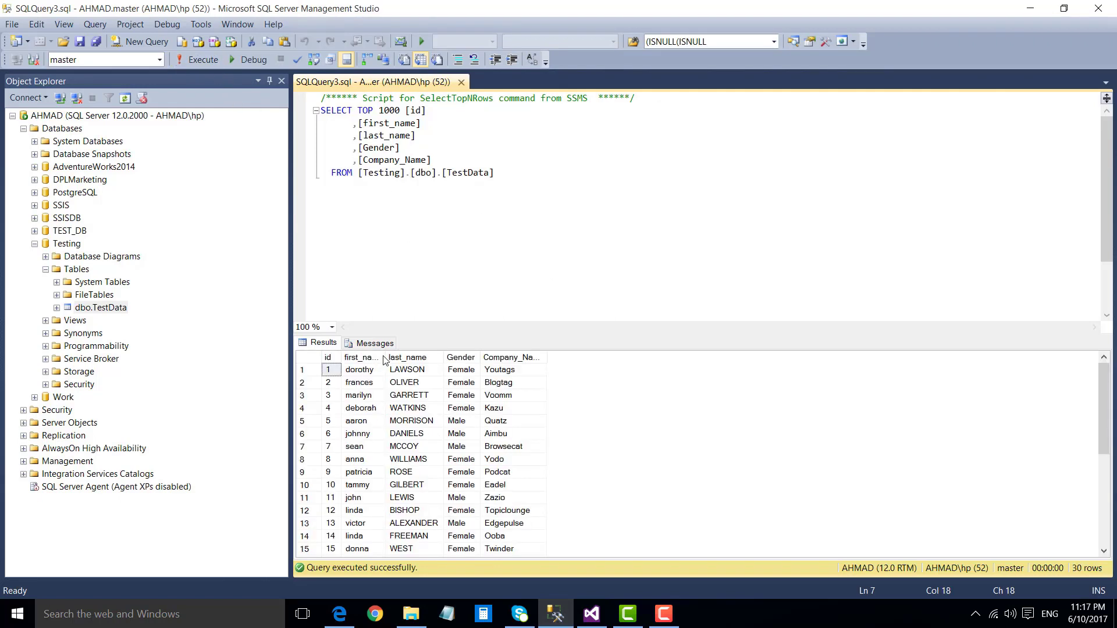
# Widen the first_name column in the query results and examine the letter case of the first_name and last_name values across all rows
pyautogui.moveTo(383, 357); pyautogui.dragTo(377, 526)
pyautogui.scroll(-5, 383, 450)
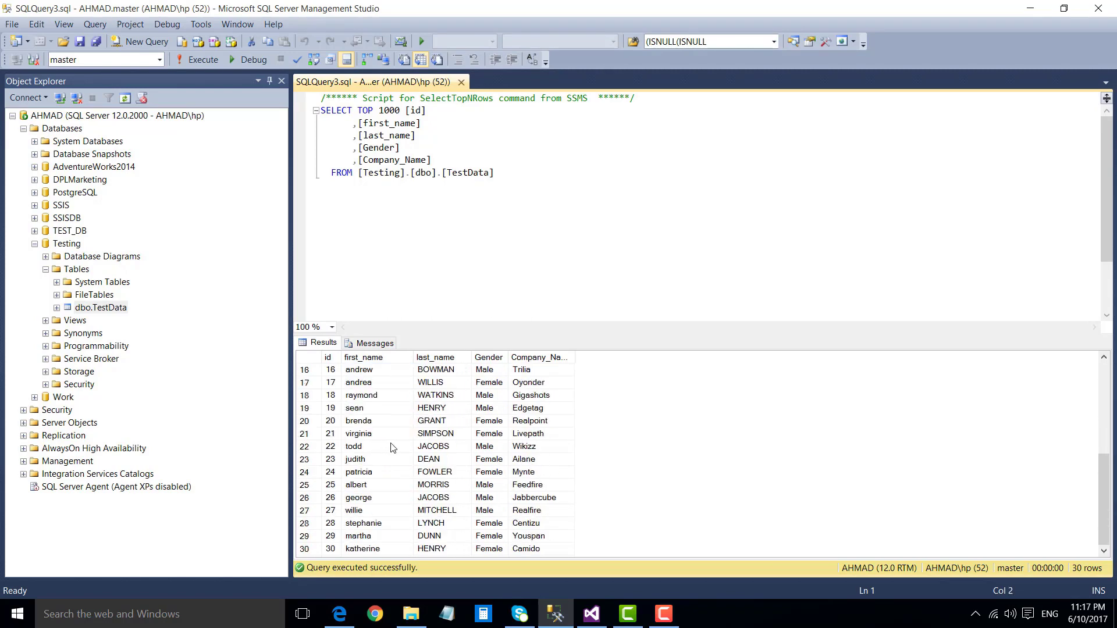
pyautogui.scroll(5, 390, 446)
pyautogui.moveTo(446, 370); pyautogui.dragTo(447, 510)
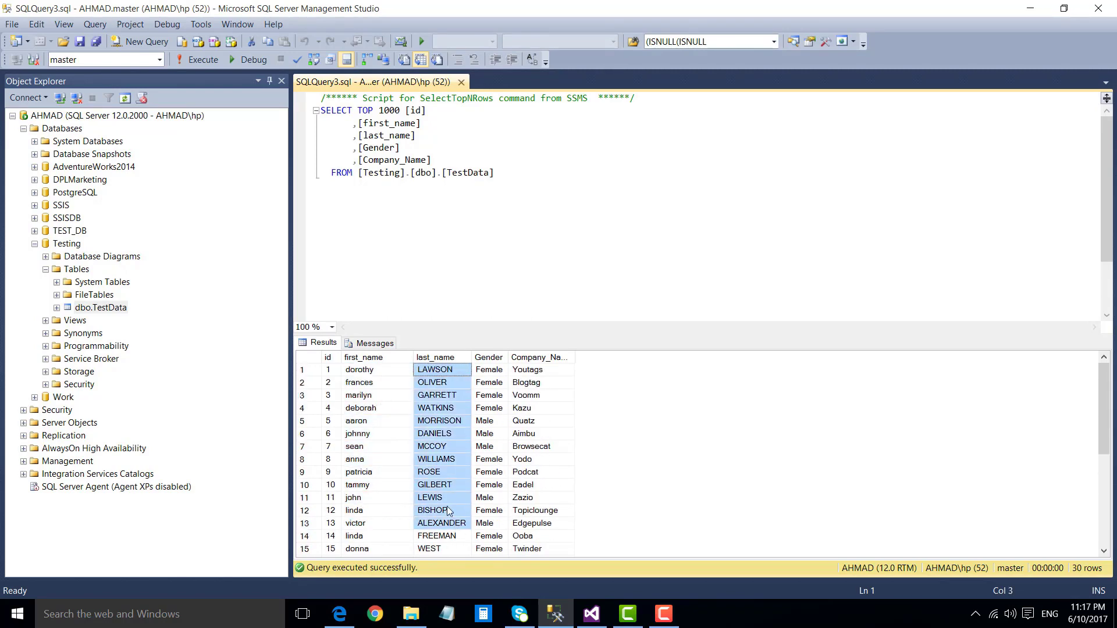
pyautogui.scroll(-3, 448, 506)
pyautogui.scroll(3, 449, 500)
# Switch to File Explorer, restore it to a smaller window beside the query results, and open TestData_1.CSV with TextPad
pyautogui.click(417, 610)
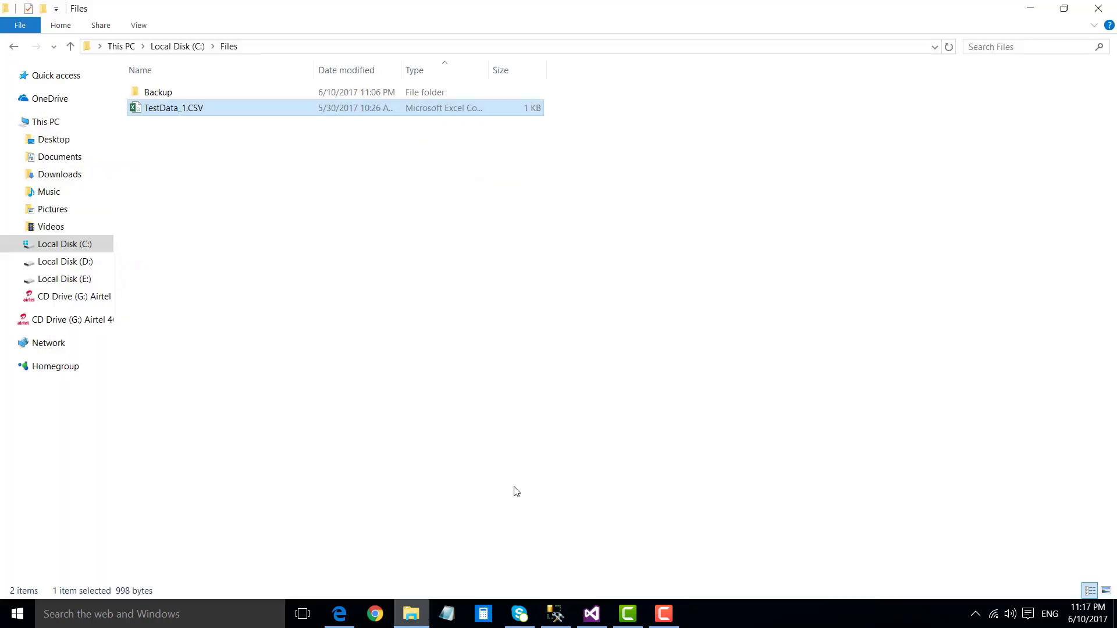
pyautogui.click(1063, 13)
pyautogui.moveTo(660, 73); pyautogui.dragTo(730, 75)
pyautogui.rightClick(701, 171)
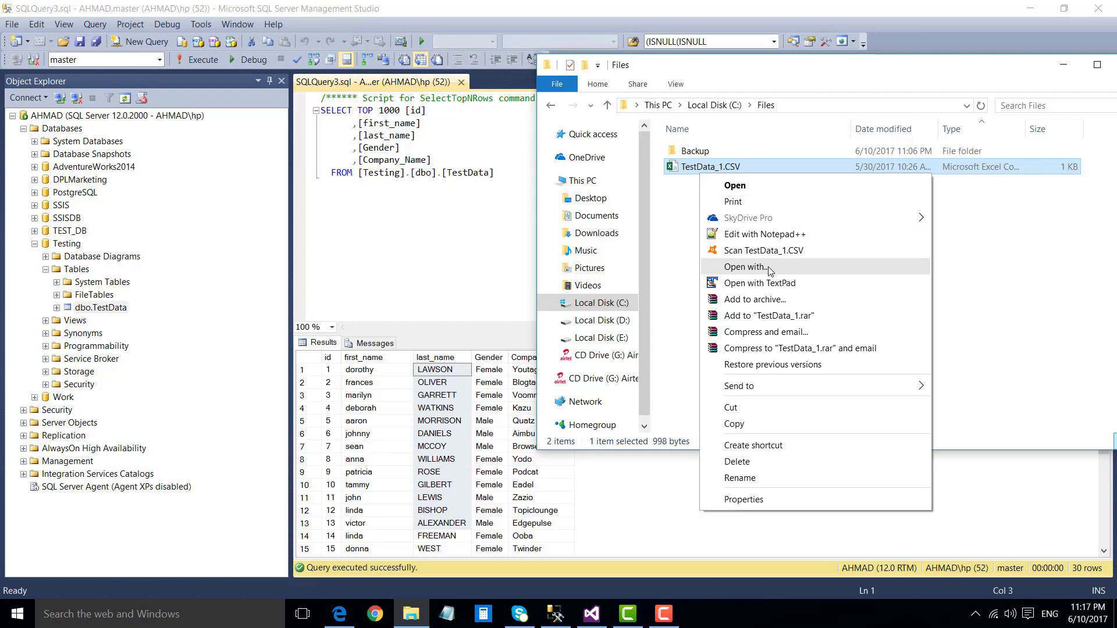
pyautogui.click(769, 284)
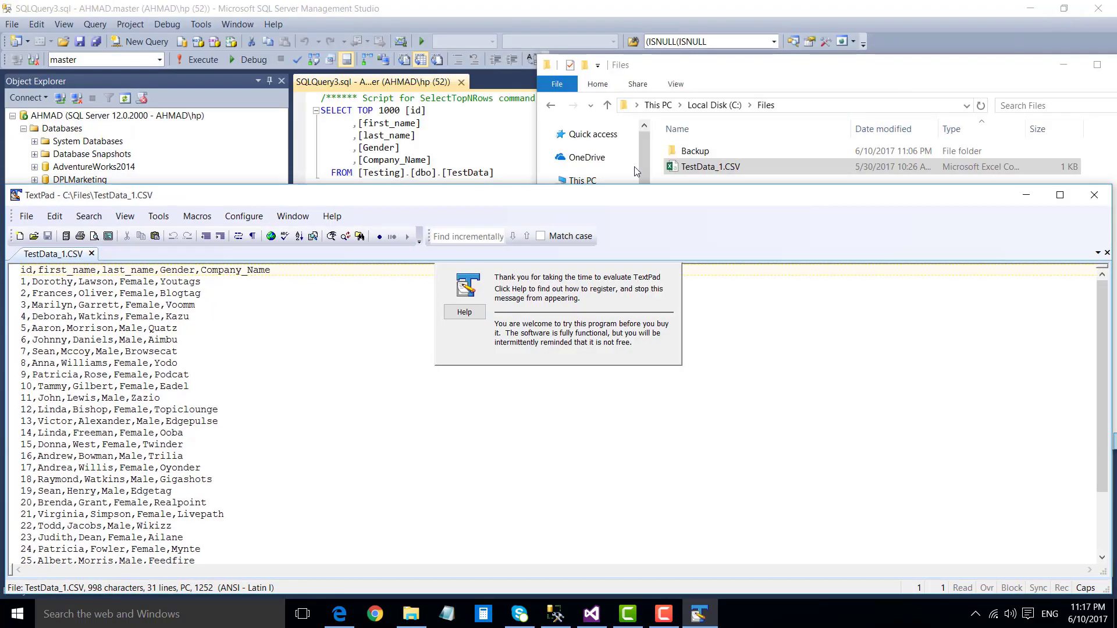
# Move the TextPad window beside the query results and compare the source file's names with the loaded first_name and last_name values
pyautogui.moveTo(157, 195); pyautogui.dragTo(698, 166)
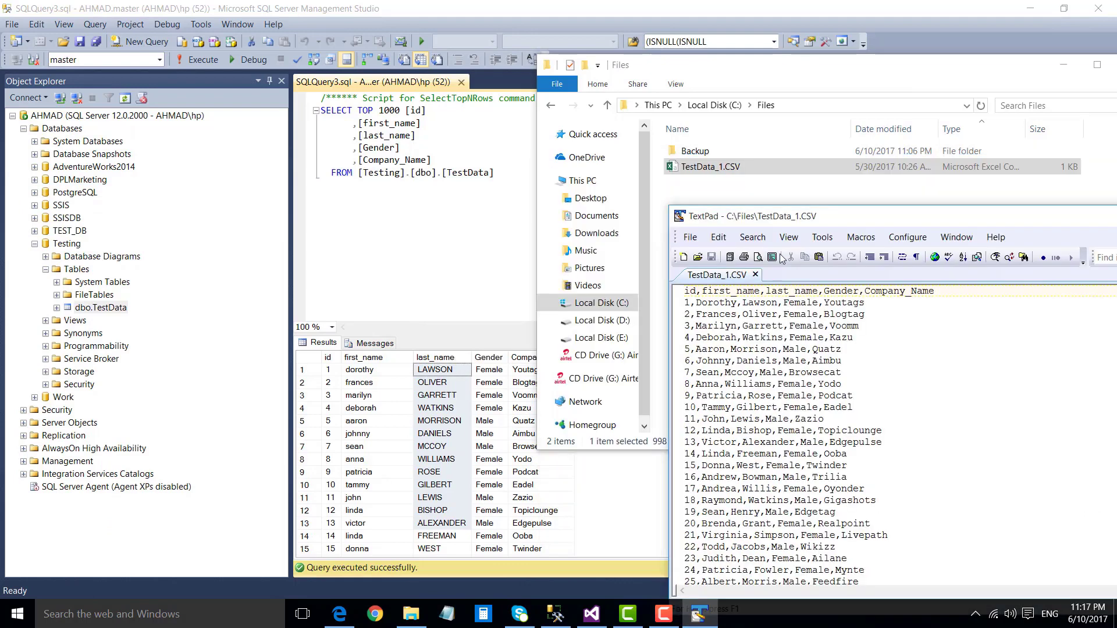
pyautogui.moveTo(852, 222); pyautogui.dragTo(803, 209)
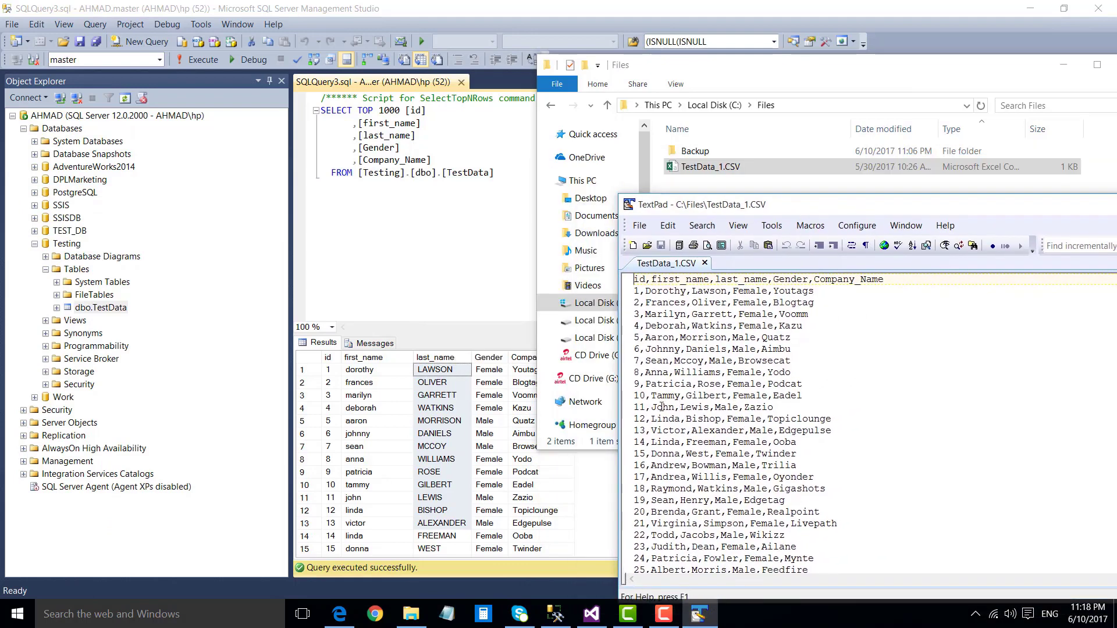
pyautogui.moveTo(651, 407); pyautogui.dragTo(719, 410)
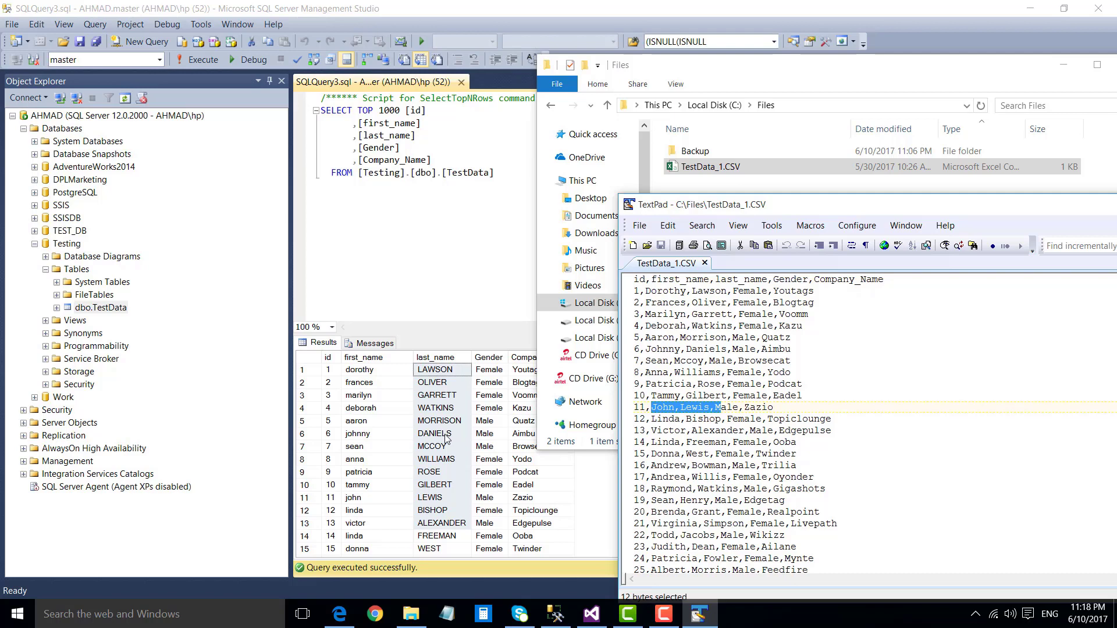
pyautogui.moveTo(366, 370); pyautogui.dragTo(434, 501)
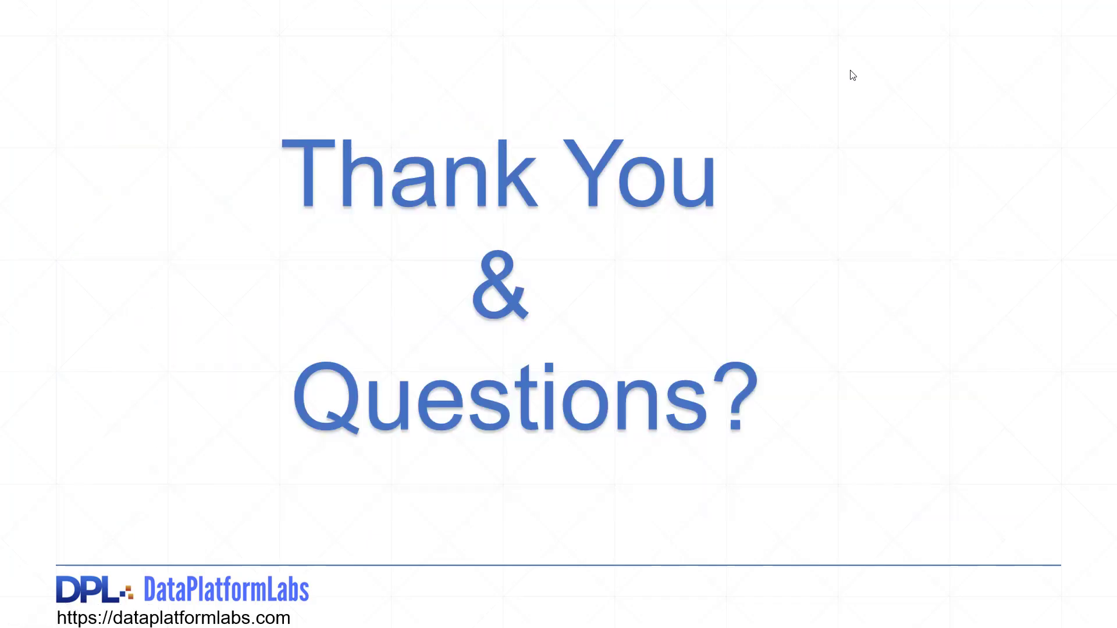